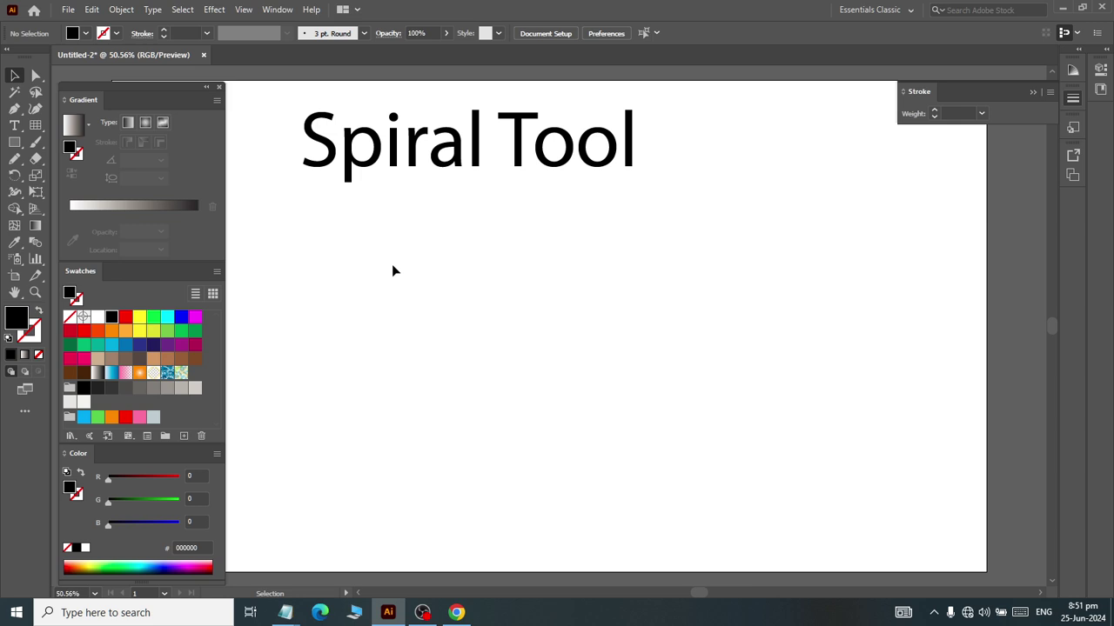
Step: Choose the Spiral Tool from the Line Segment tool group's flyout
left_click(36, 130)
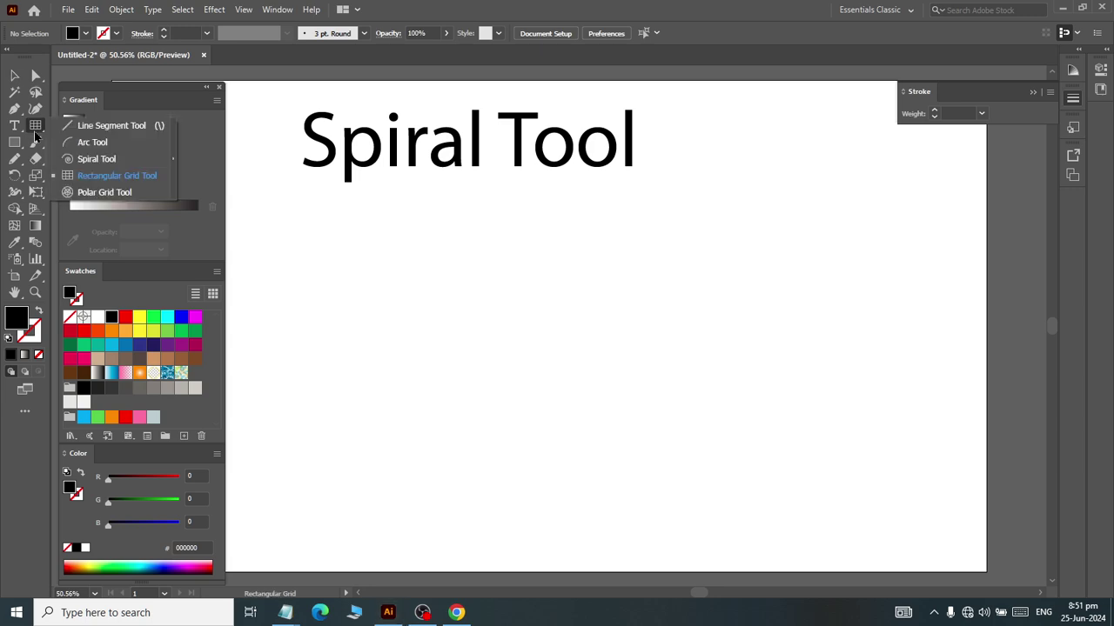
left_click(91, 159)
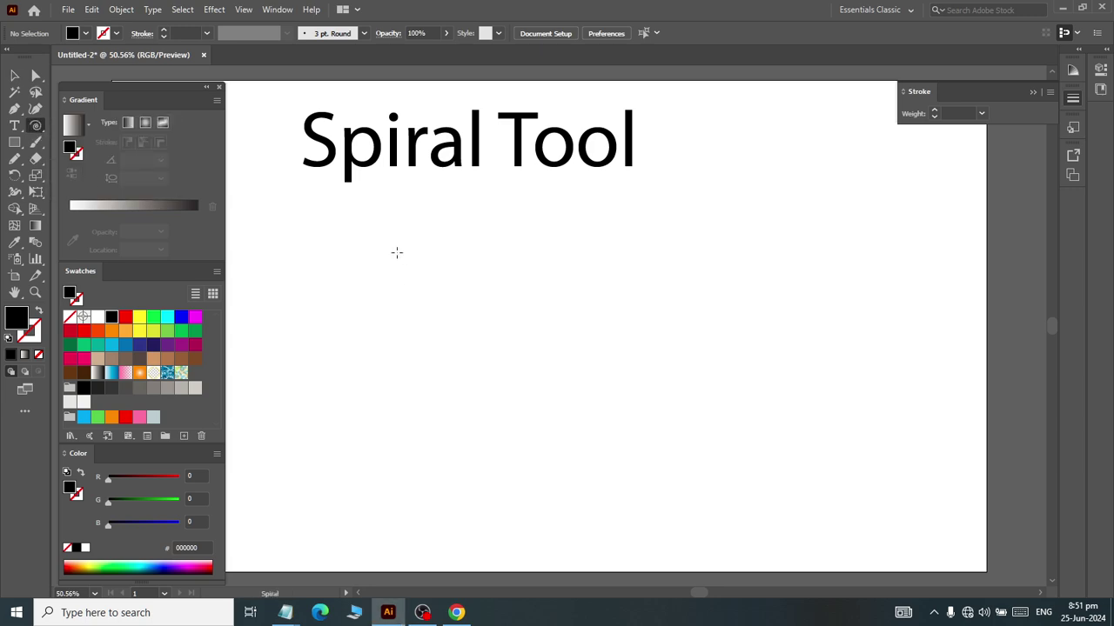
Step: Draw a spiral below the heading with a teal 6 pt stroke
left_click_drag(397, 253, 499, 351)
left_click(116, 33)
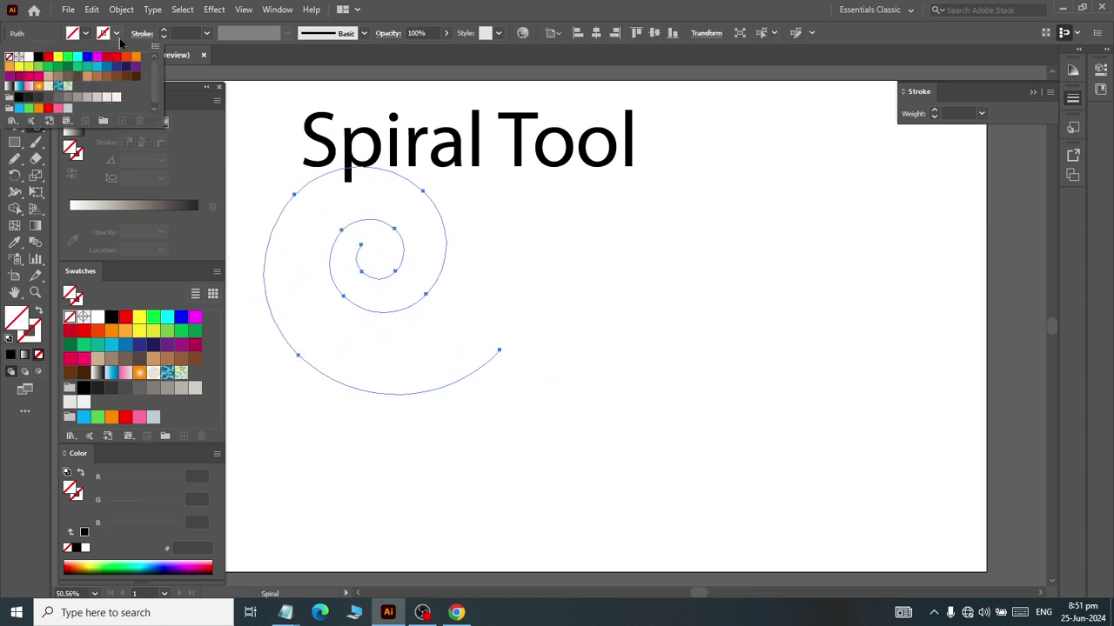
left_click(87, 72)
left_click(207, 35)
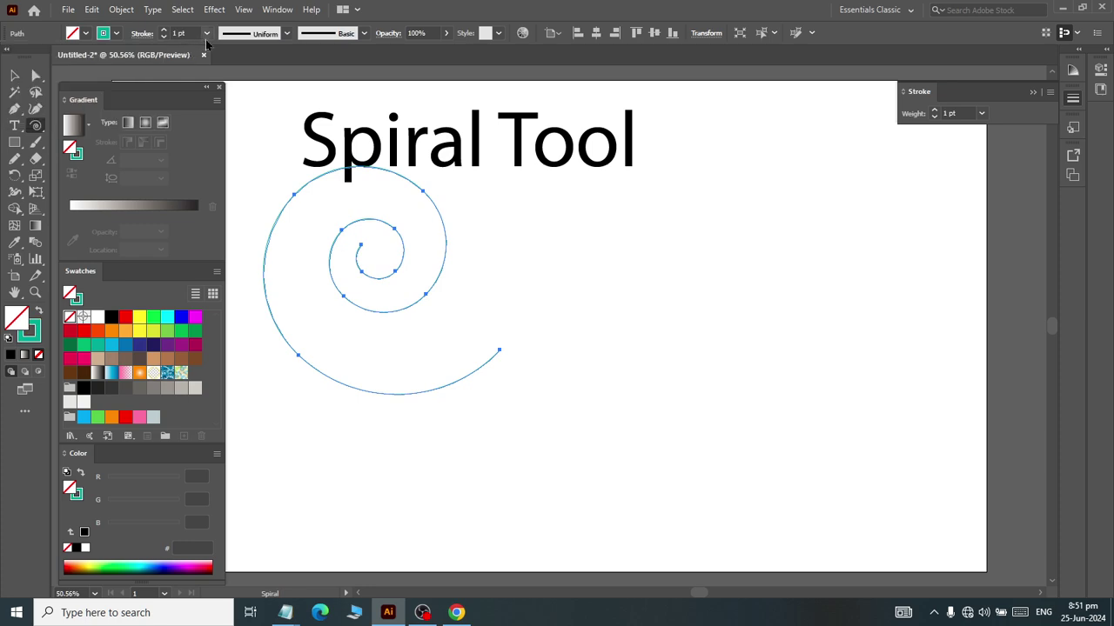
left_click(224, 170)
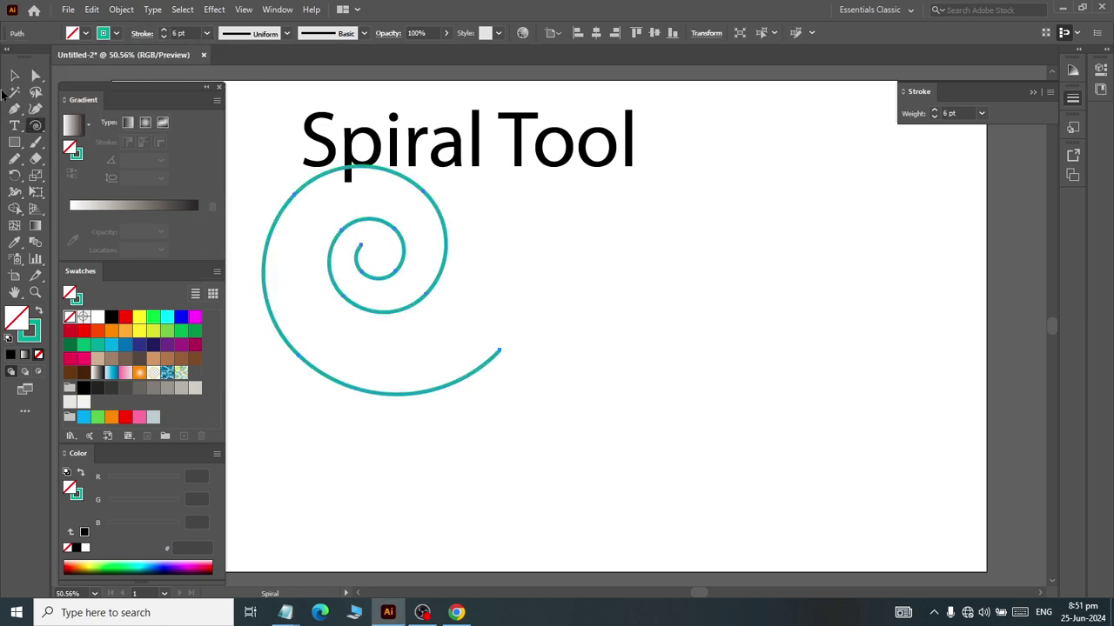
Step: Move the teal spiral right and down, then reselect it
left_click(13, 76)
left_click_drag(433, 296, 525, 345)
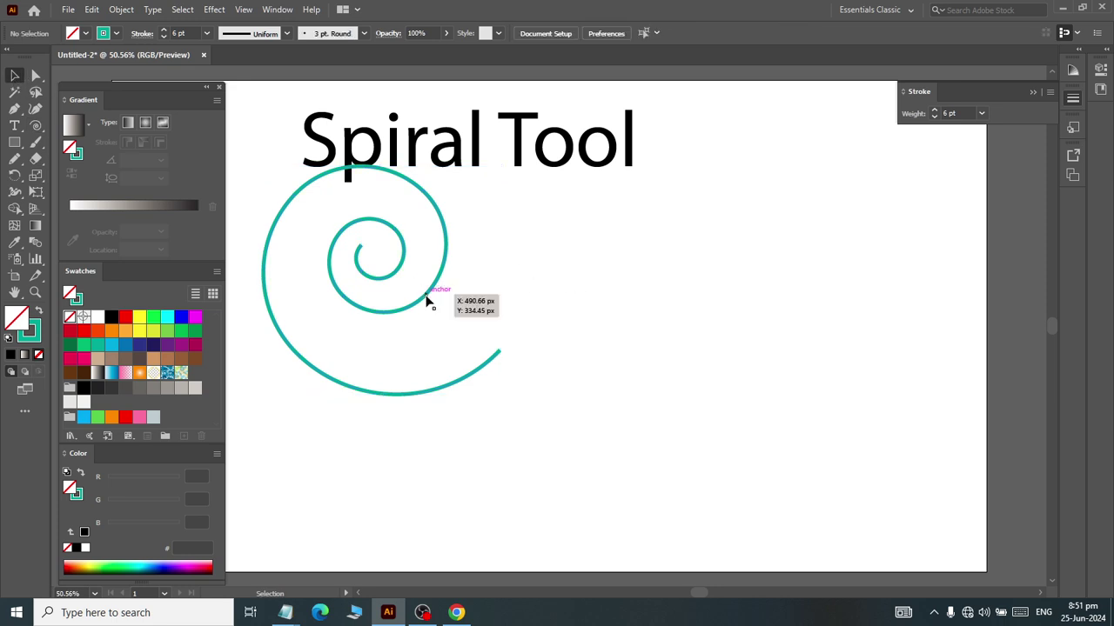
left_click(688, 370)
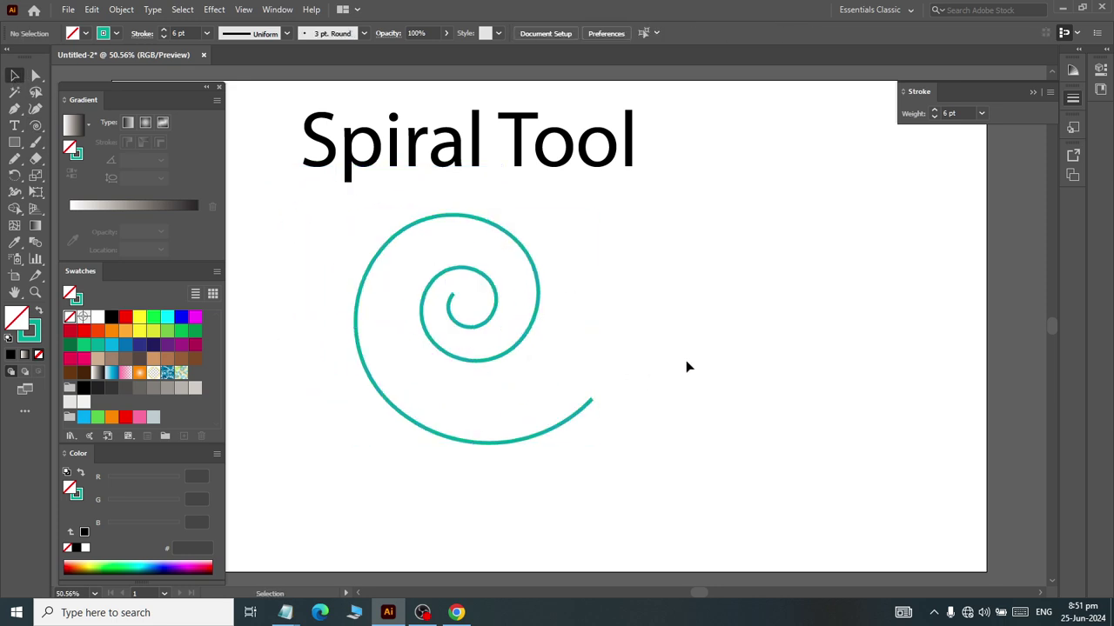
left_click_drag(278, 226, 614, 460)
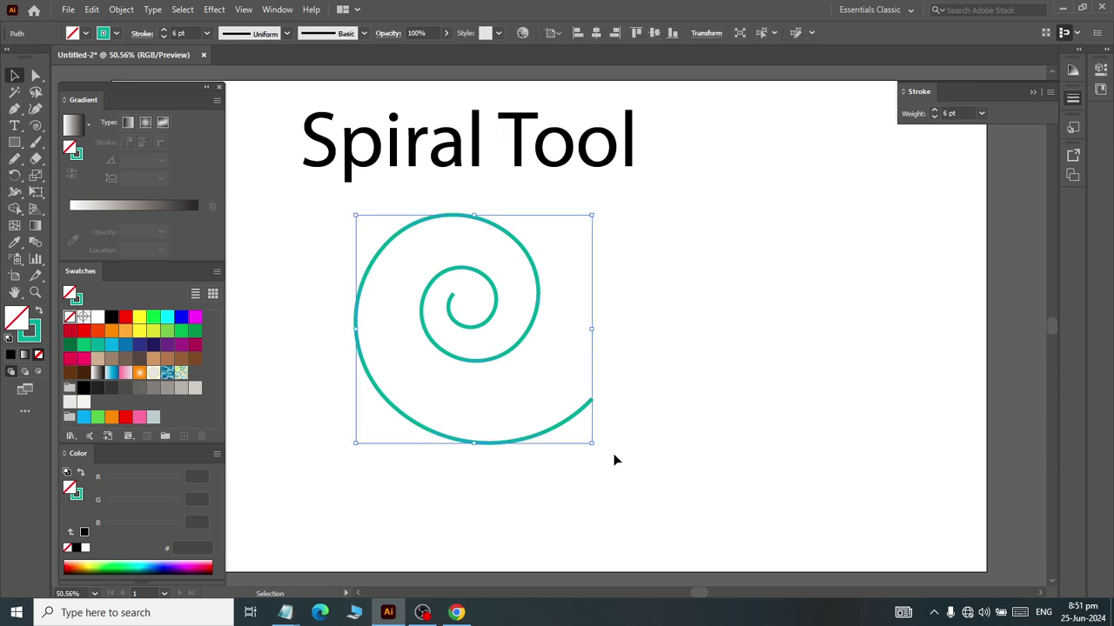
Step: Replace the spiral with one of 15 segments, 80% decay and 222.1036 px radius
key("Delete")
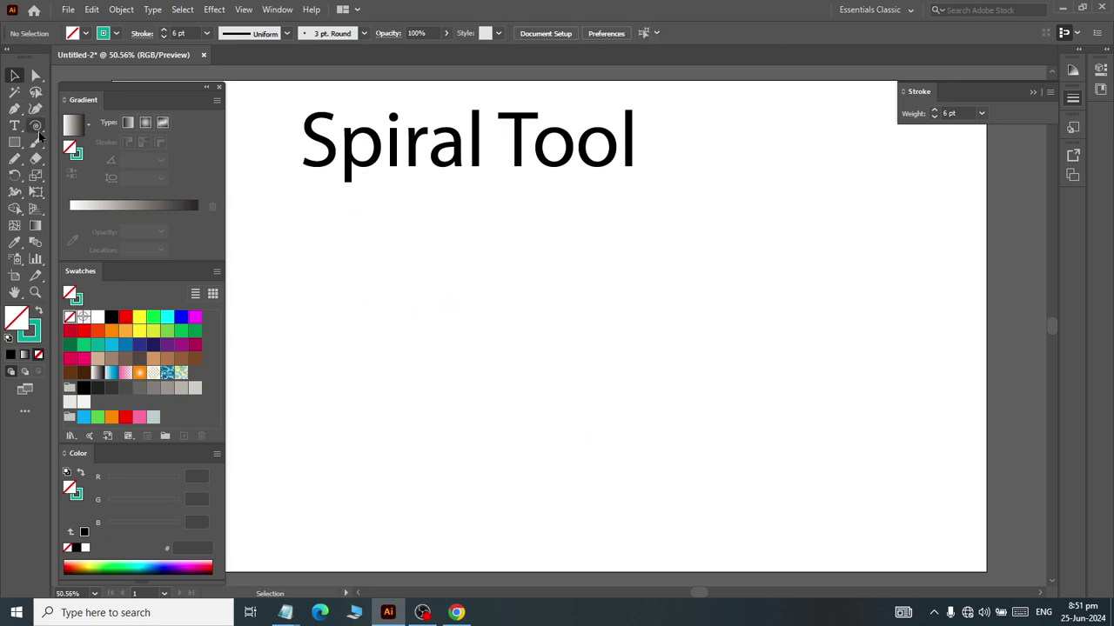
left_click(36, 127)
left_click(422, 325)
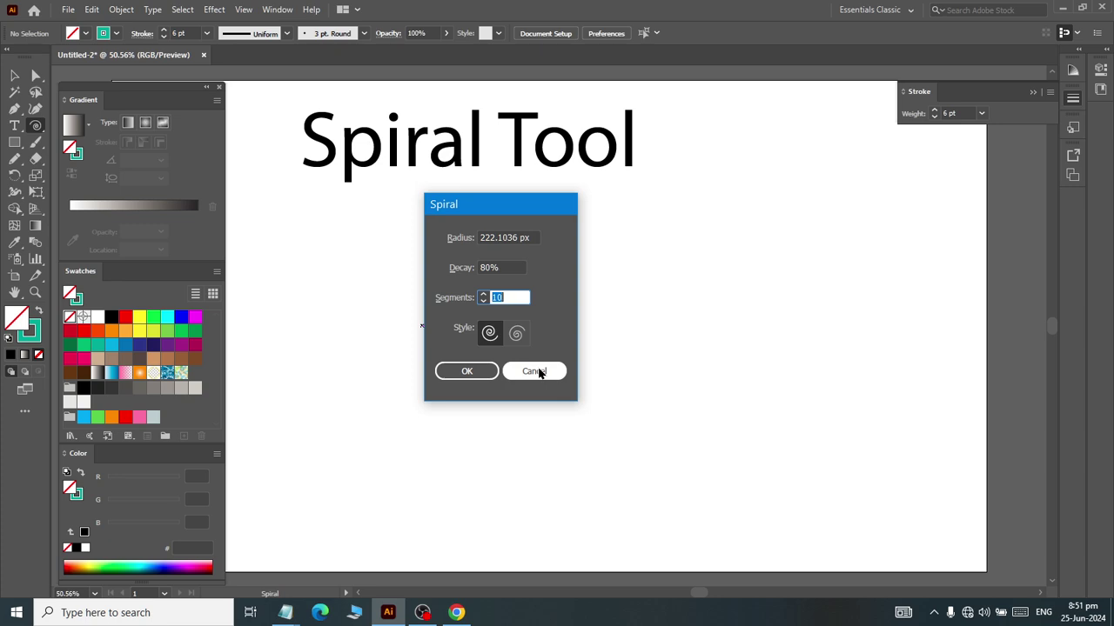
left_click(509, 297)
type("15")
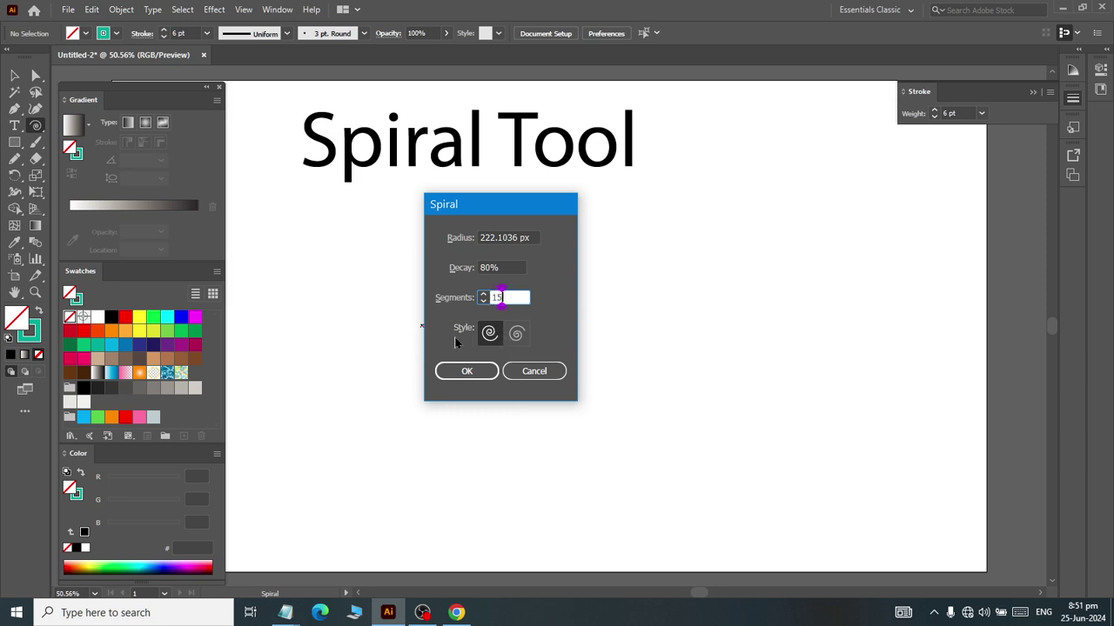
left_click(450, 369)
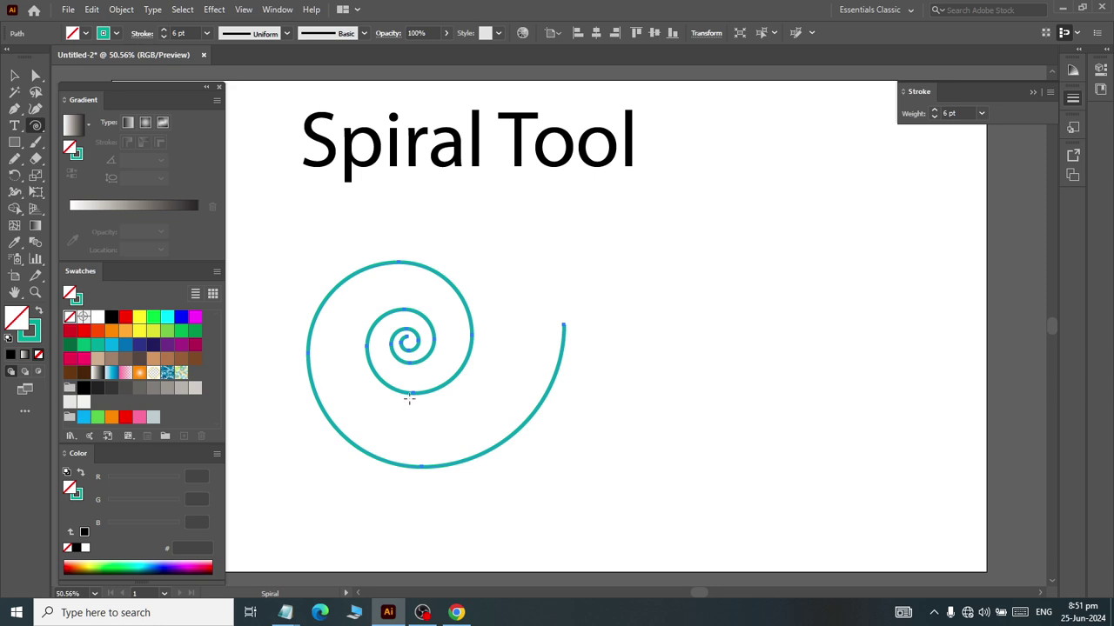
scroll(273, 366, "up", 4)
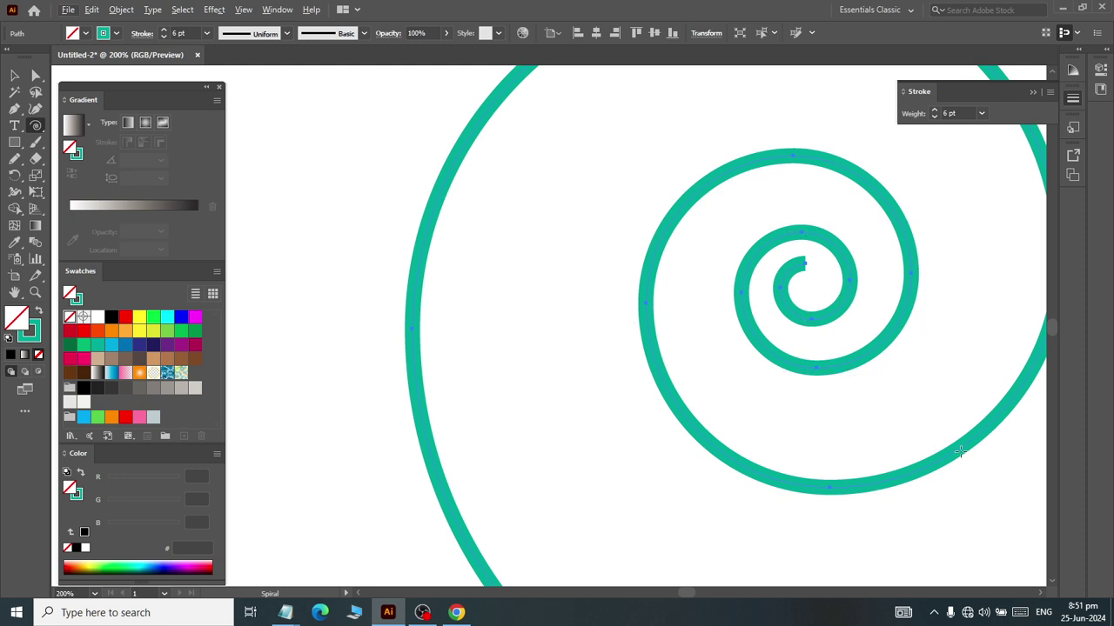
scroll(875, 421, "right", 2)
scroll(874, 421, "up", 2)
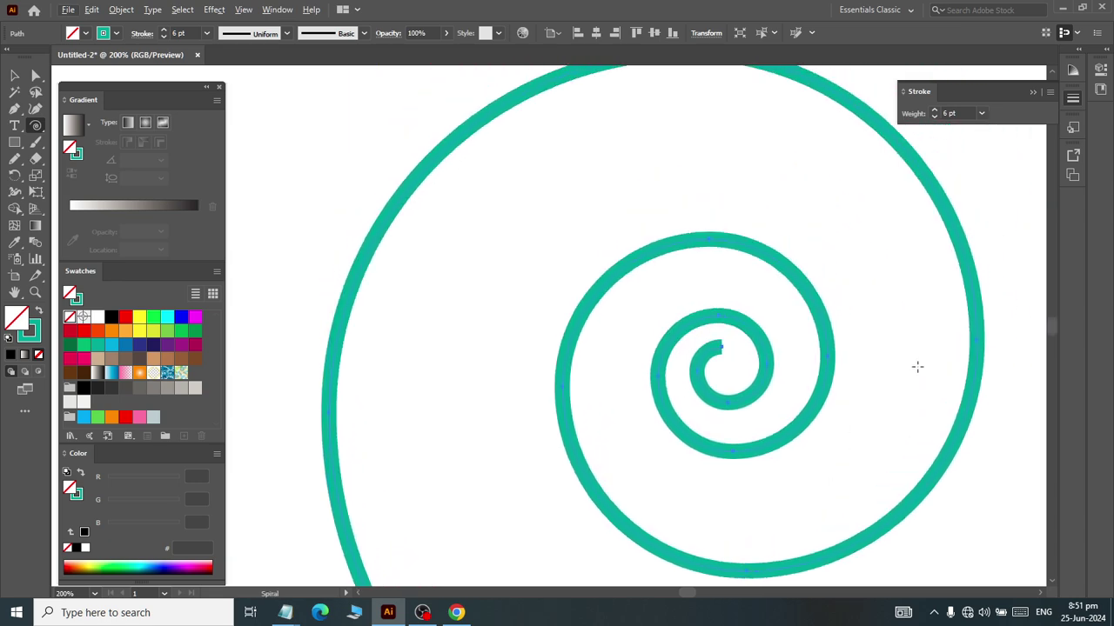
scroll(917, 366, "up", 1)
scroll(749, 165, "up", 1)
scroll(435, 278, "down", 1)
scroll(357, 357, "down", 2)
scroll(417, 418, "down", 4)
scroll(513, 457, "down", 3)
scroll(785, 480, "down", 1)
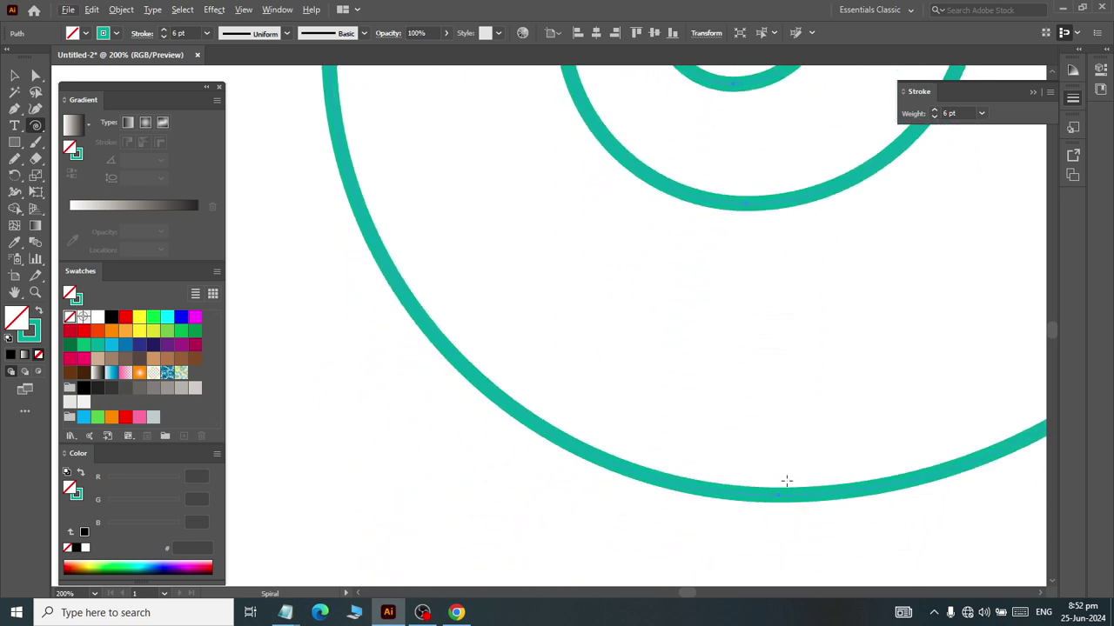
scroll(840, 482, "right", 2)
scroll(862, 469, "right", 2)
scroll(878, 459, "down", 1)
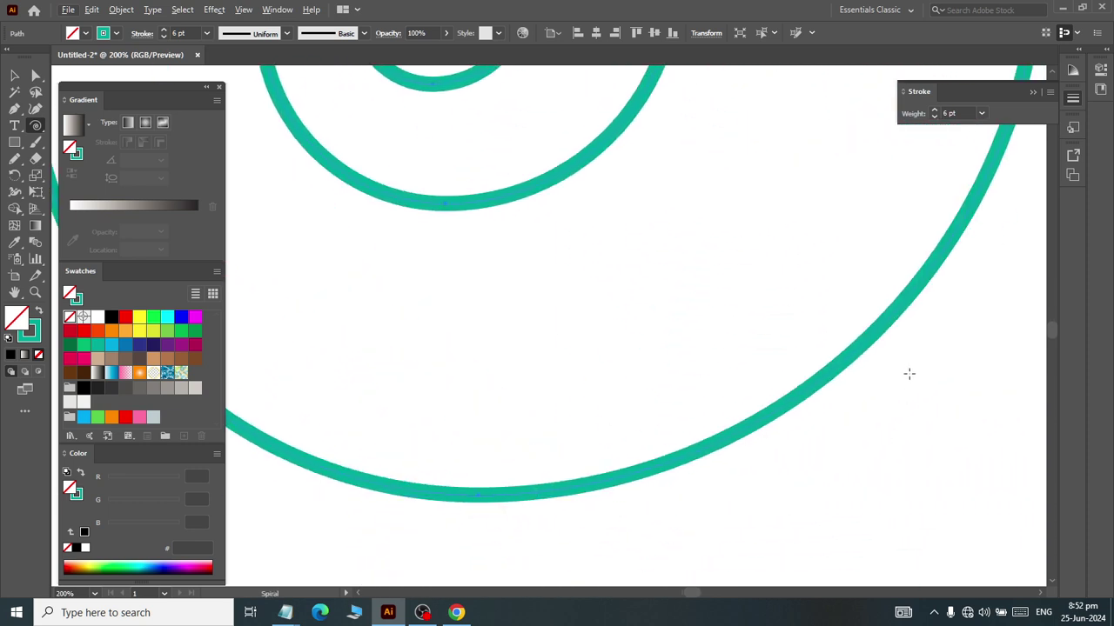
scroll(910, 355, "down", 1)
scroll(972, 148, "up", 1)
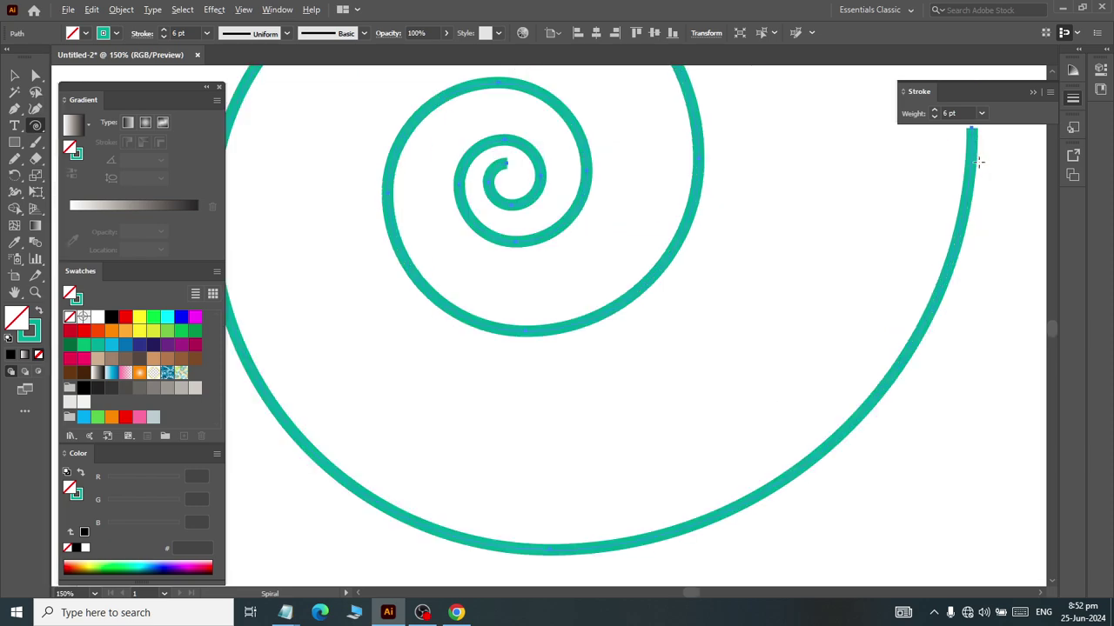
scroll(651, 463, "down", 1)
left_click(37, 79)
left_click(566, 515)
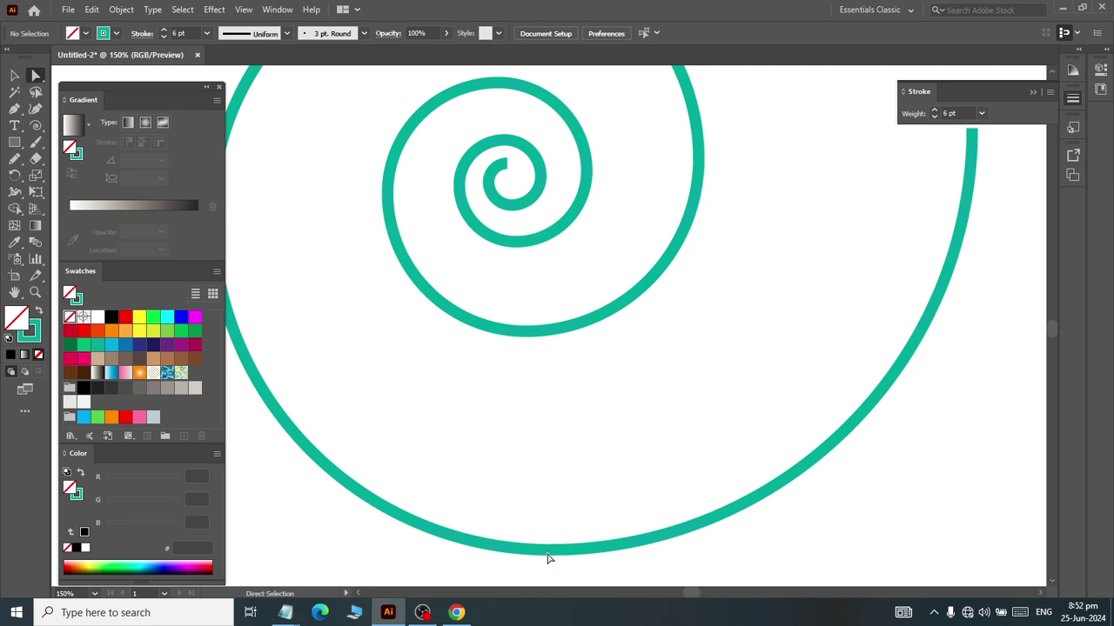
left_click(556, 551)
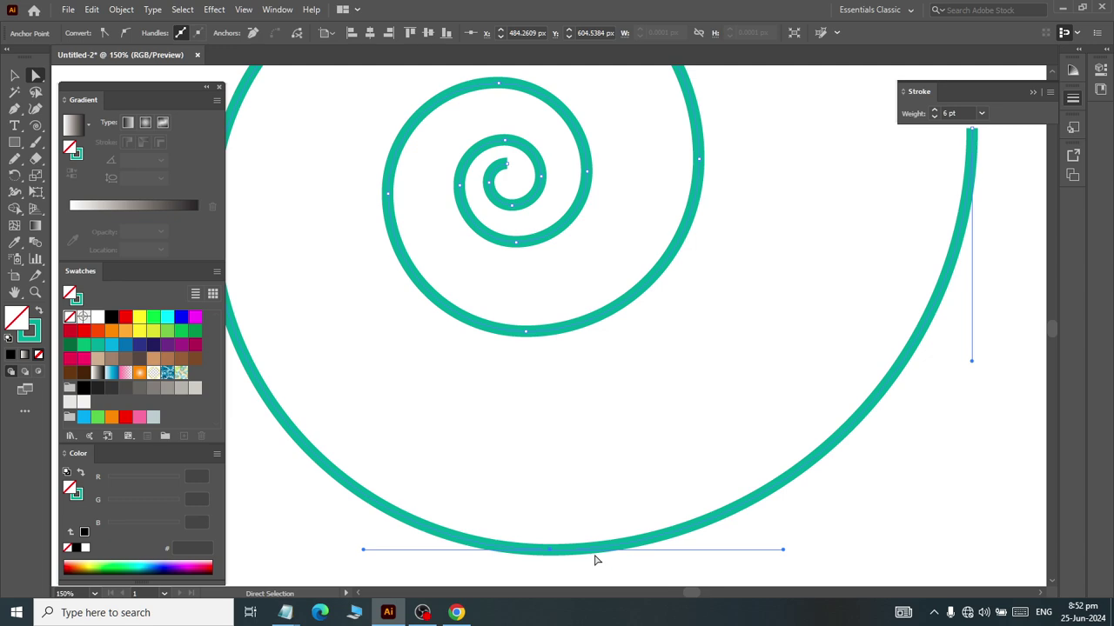
scroll(592, 435, "down", 2, "alt")
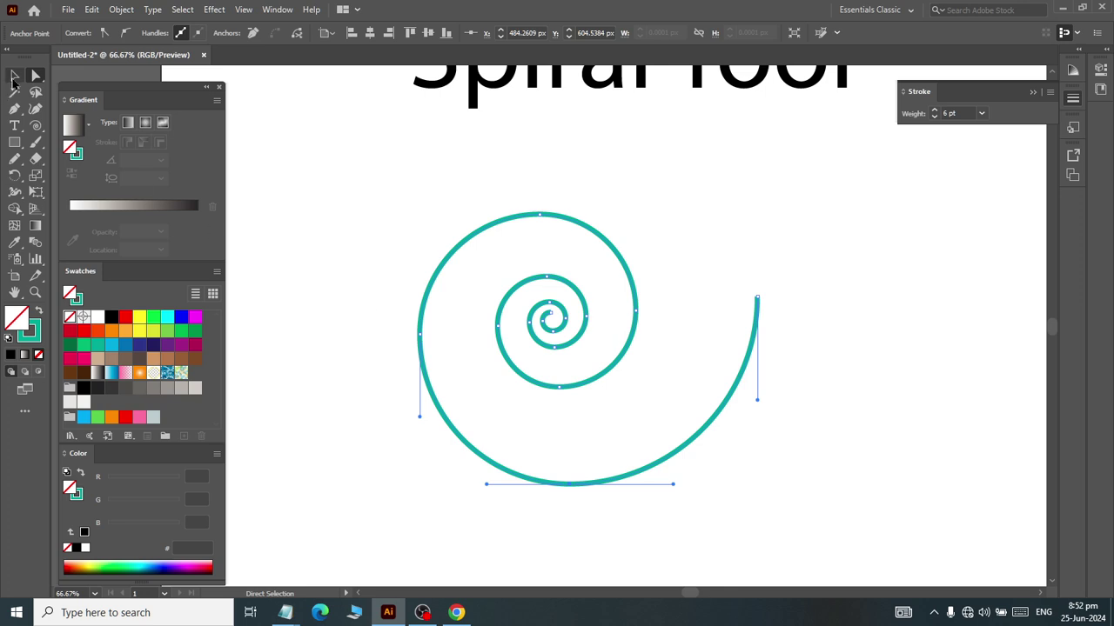
left_click(13, 79)
mouse_move(397, 268)
left_mouse_down()
mouse_move(758, 562)
mouse_move(777, 556)
left_mouse_up()
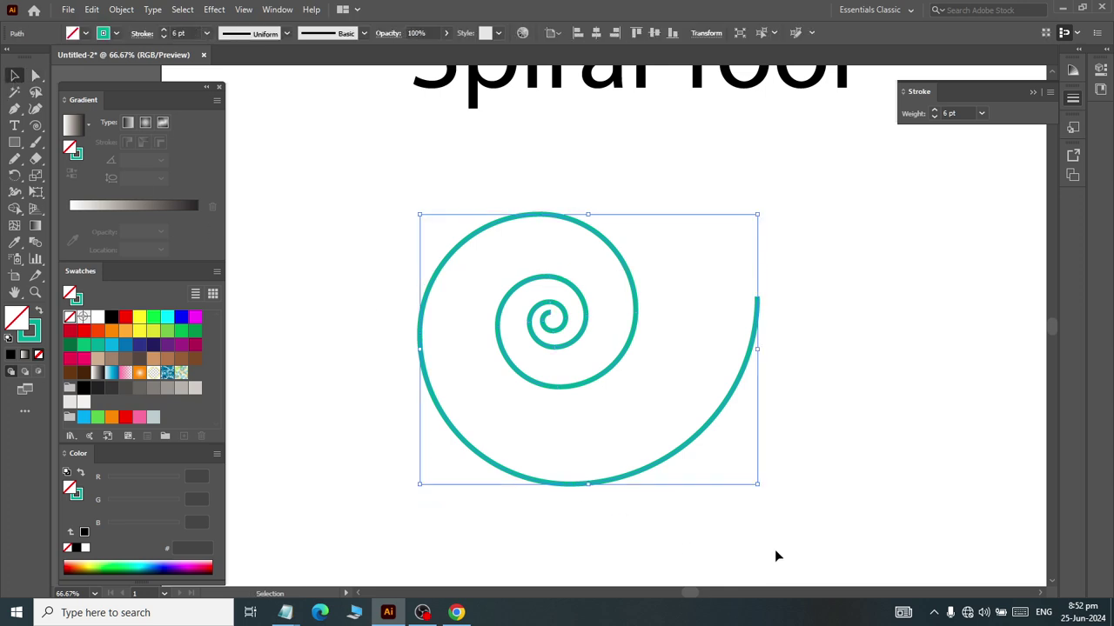
Step: Replace the spiral with a 15-segment spiral using the opposite-winding Style option
key("Delete")
left_click(36, 125)
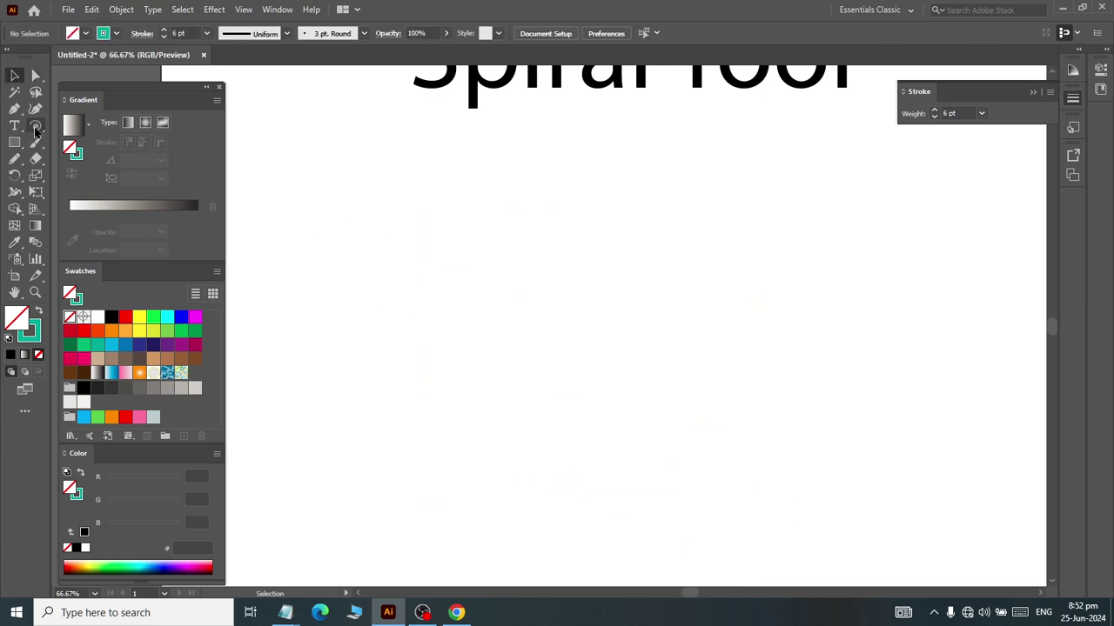
left_click(598, 261)
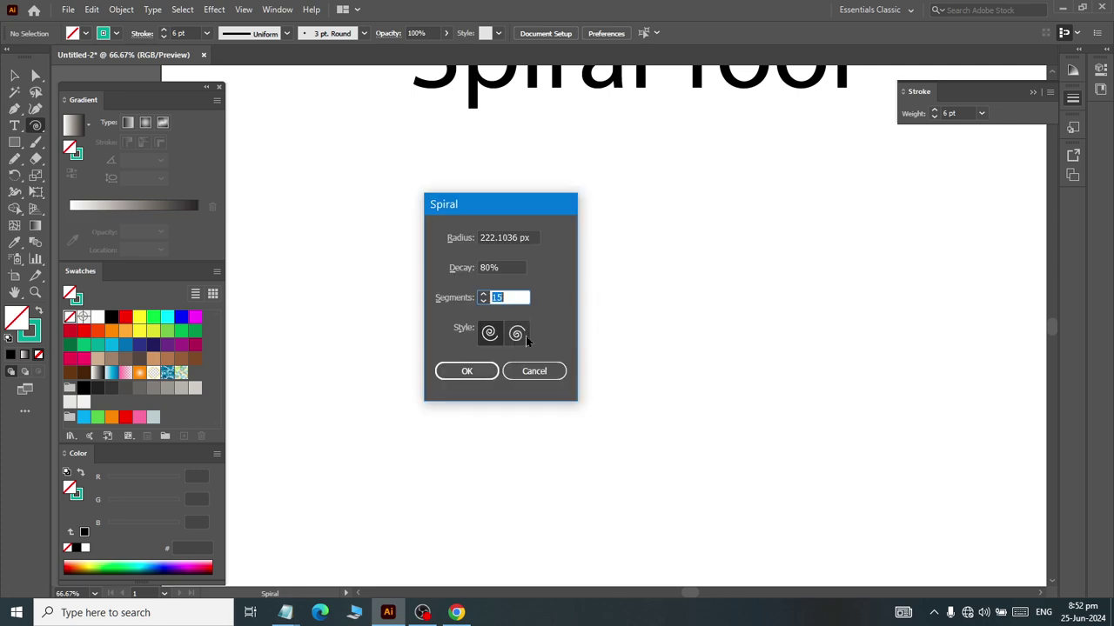
left_click(517, 334)
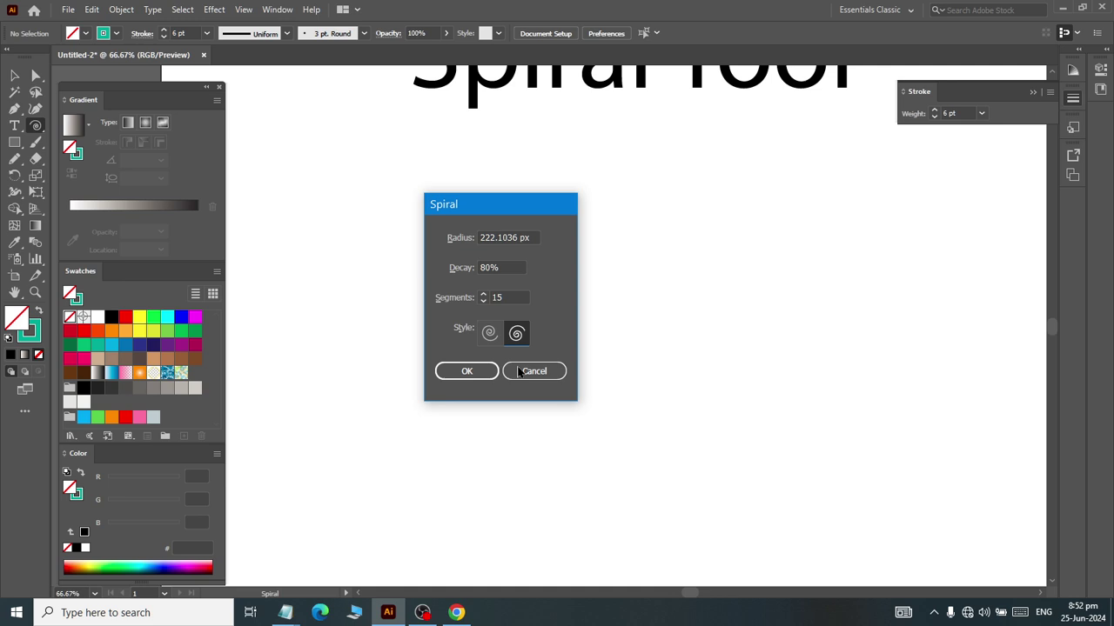
left_click(474, 371)
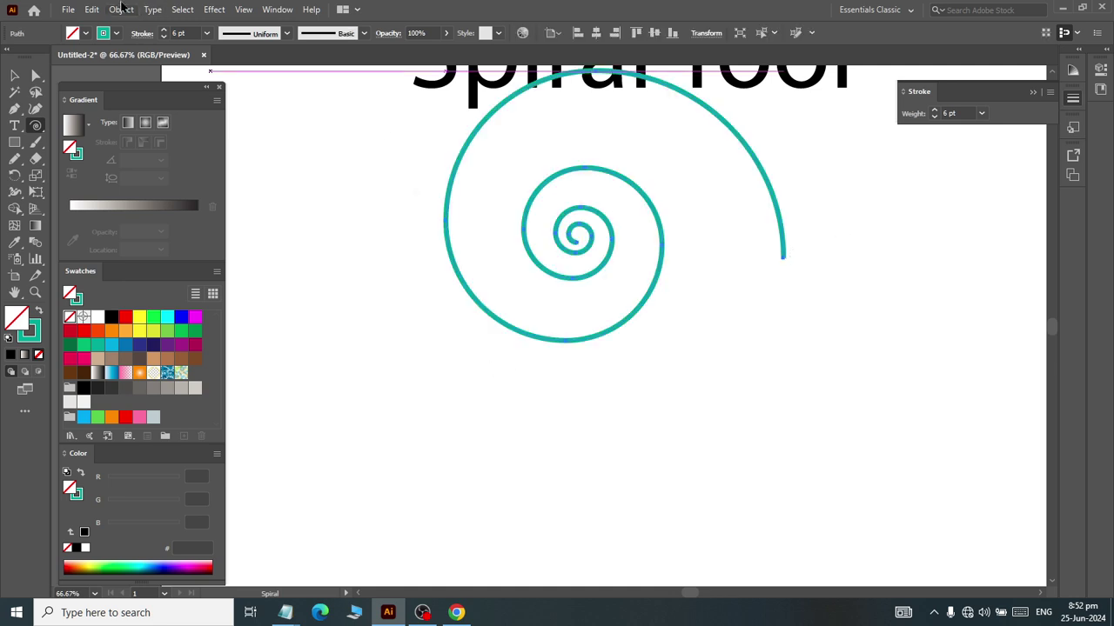
Step: Move the spiral lower on the page, undoing an accidental squash
left_click(92, 9)
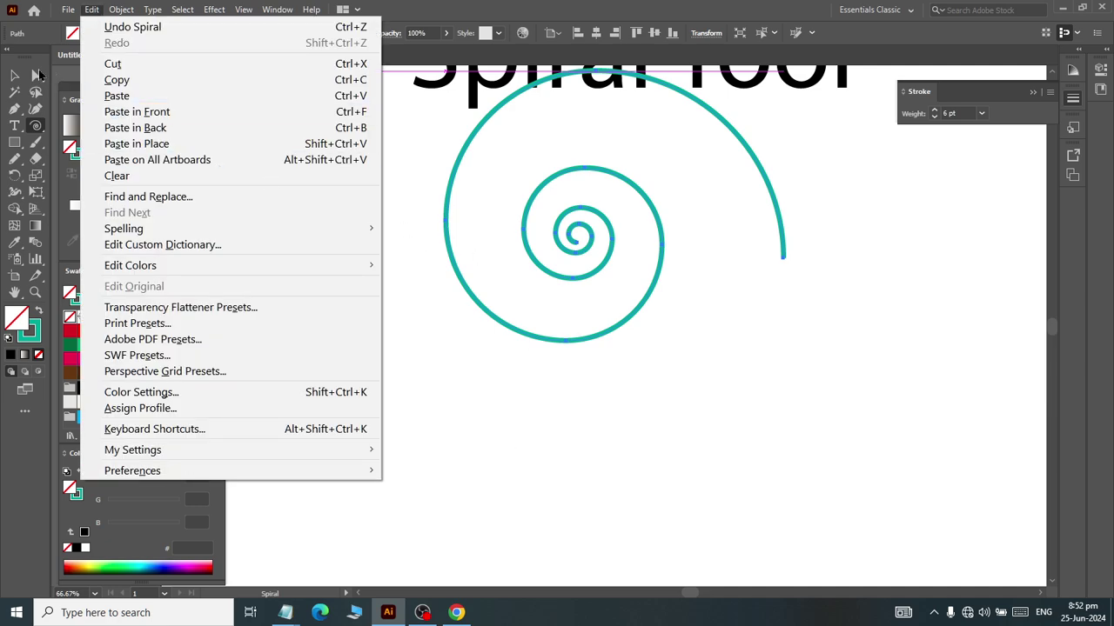
left_click(14, 77)
left_click_drag(538, 211, 510, 321)
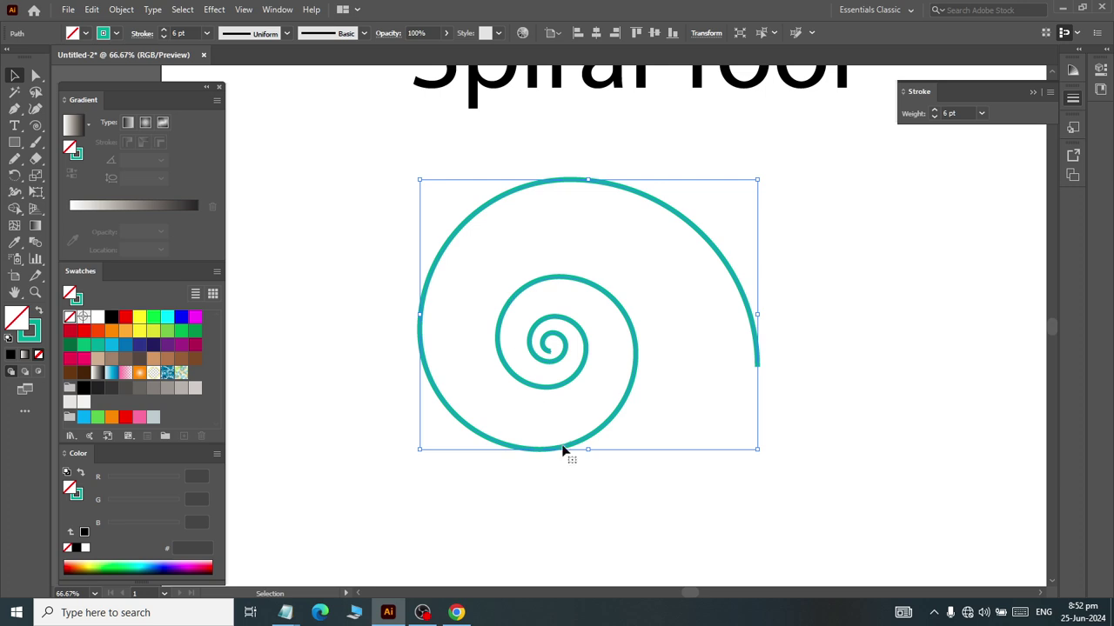
left_click_drag(587, 450, 566, 174)
key("ctrl+z")
Step: Replace the spiral with a test spiral at 20% decay
key("Delete")
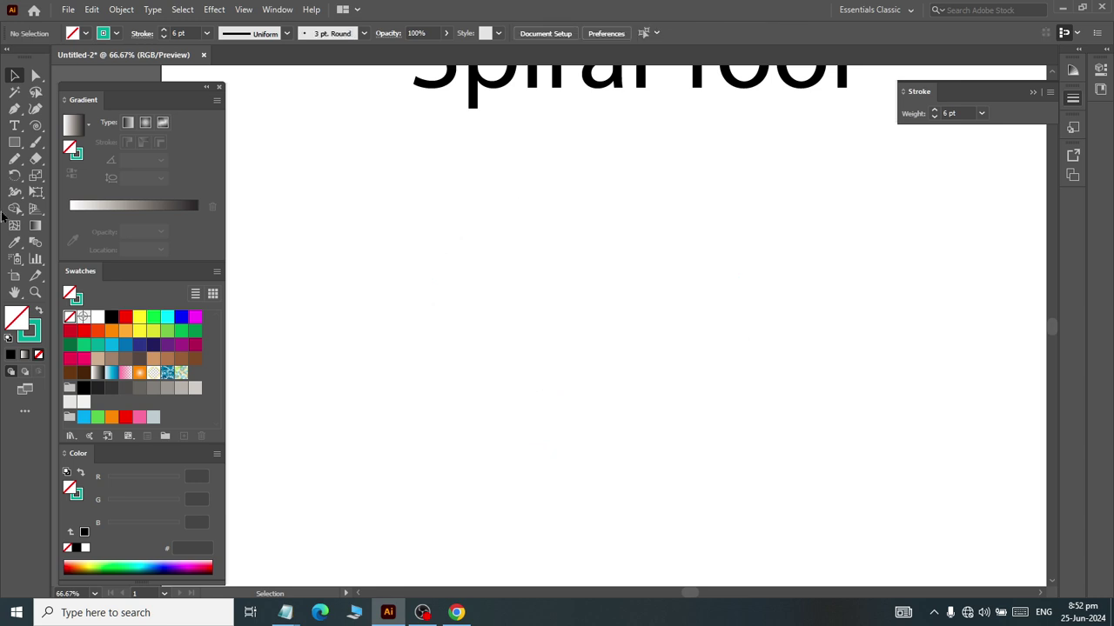
left_click(36, 125)
left_click(468, 272)
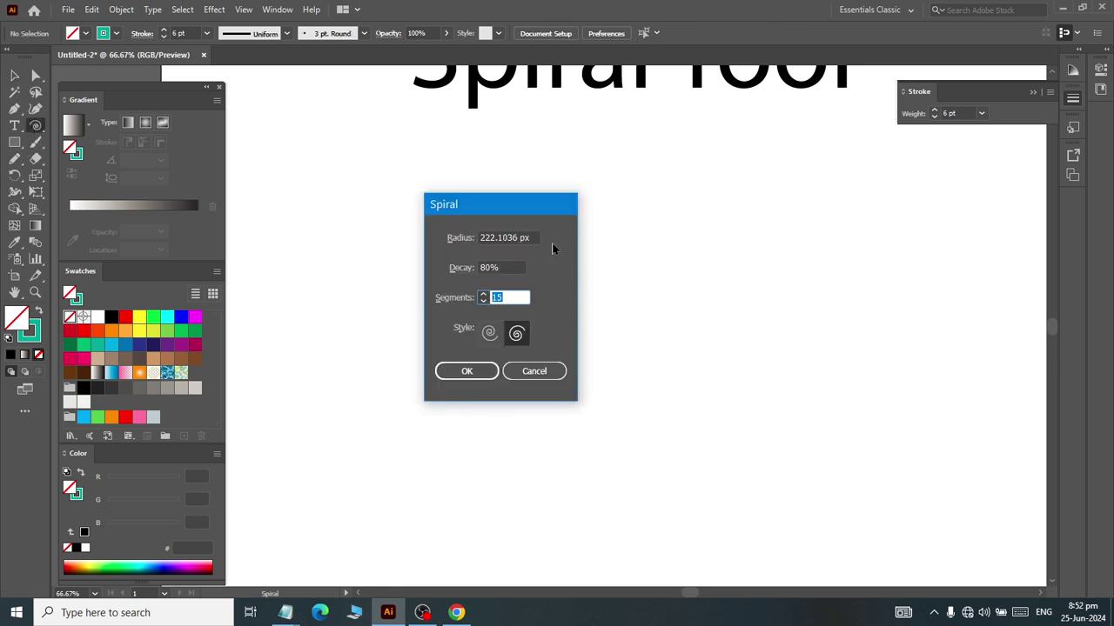
double_click(504, 268)
type("20")
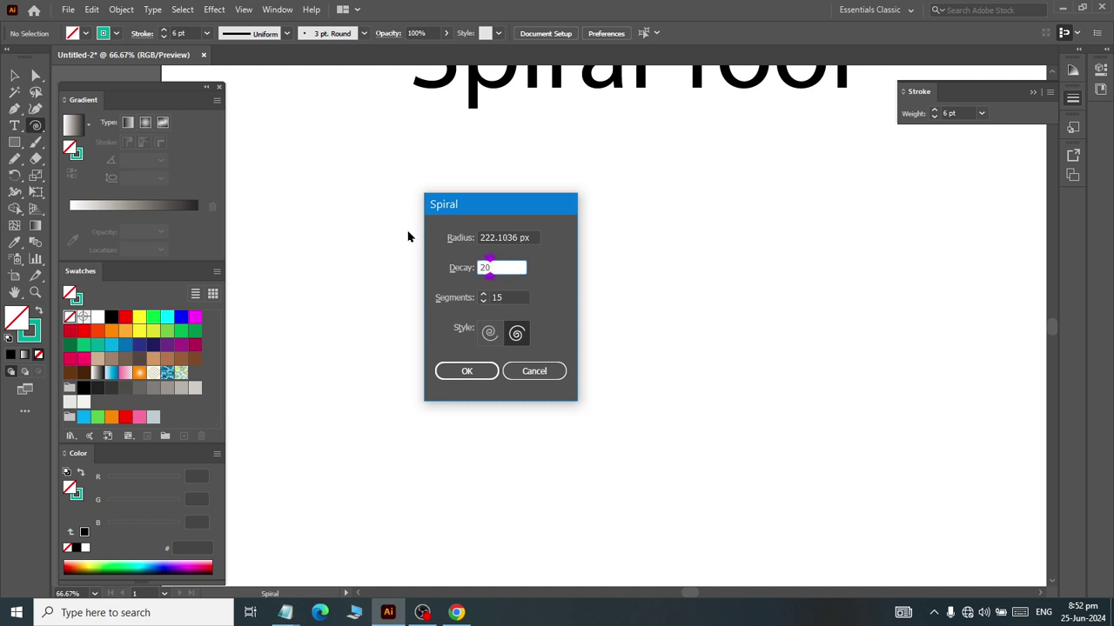
key("Return")
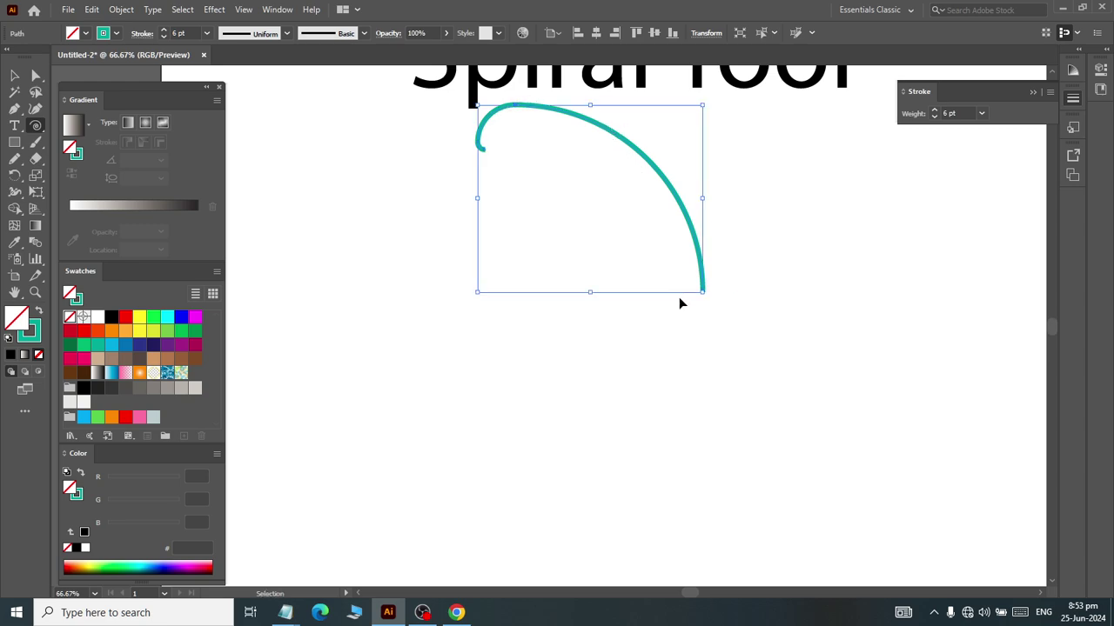
Step: Swap the 20% decay spiral for one at 100% decay
key("Delete")
left_click(600, 311)
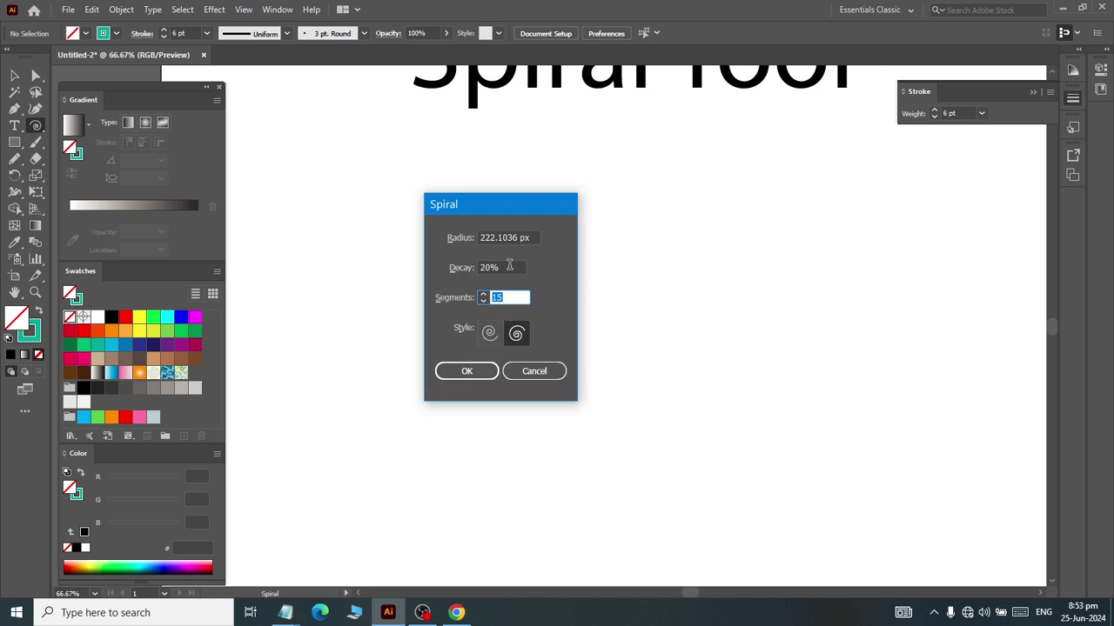
left_click(509, 267)
type("100")
key("Return")
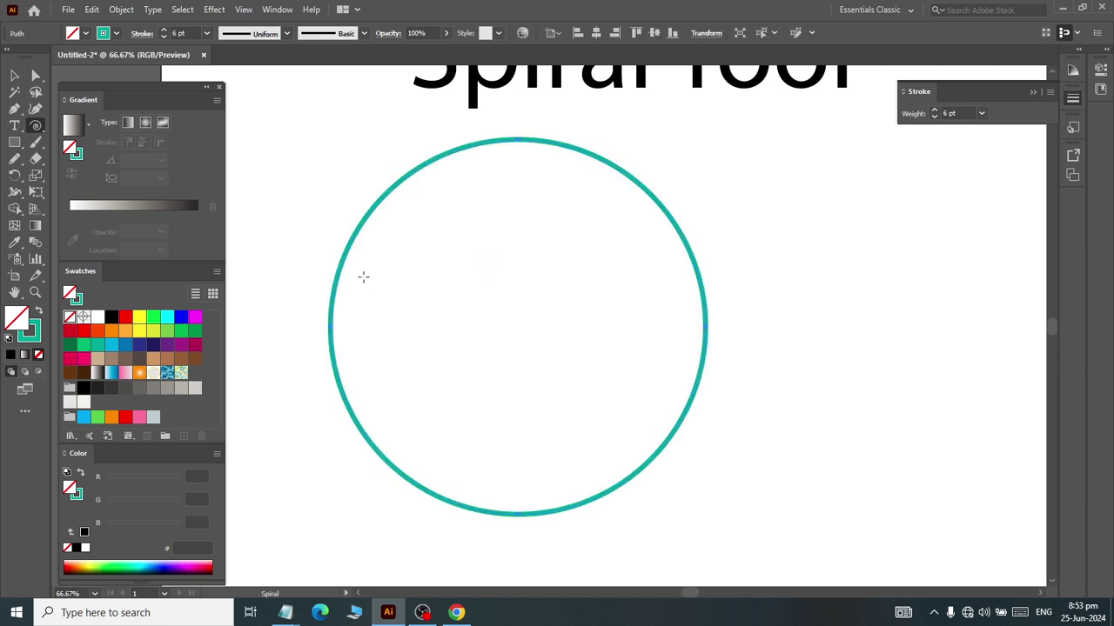
Step: Swap the circle-shaped spiral for one at 60% decay
key("Delete")
left_click(364, 278)
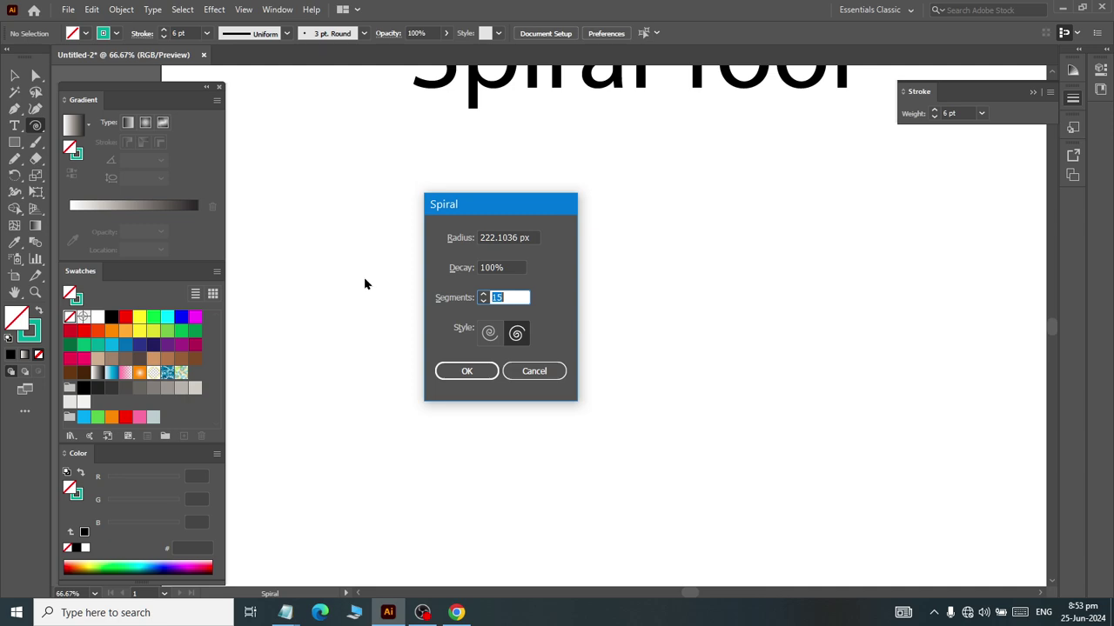
left_click(487, 267)
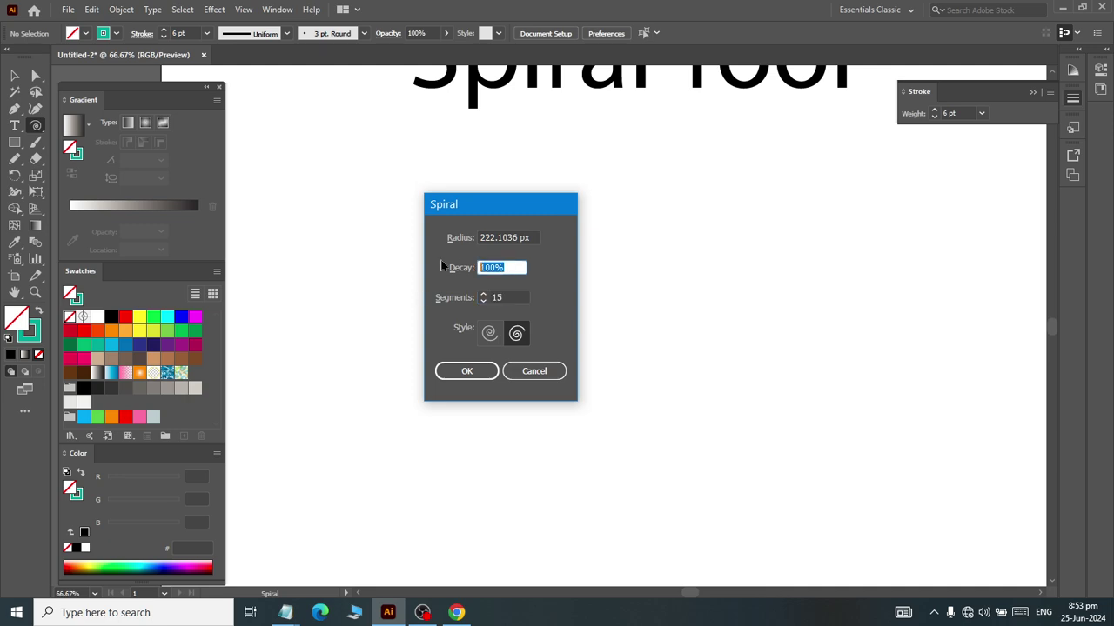
type("60")
left_click(478, 370)
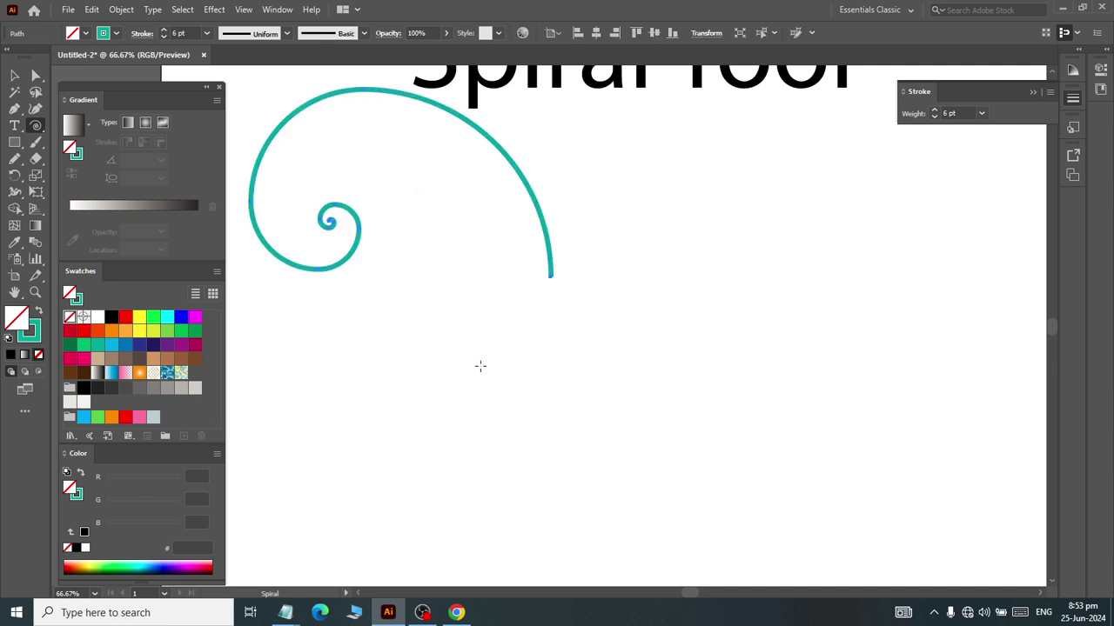
Step: Swap the 60% decay spiral for one at 80% decay
key("Delete")
left_click(543, 316)
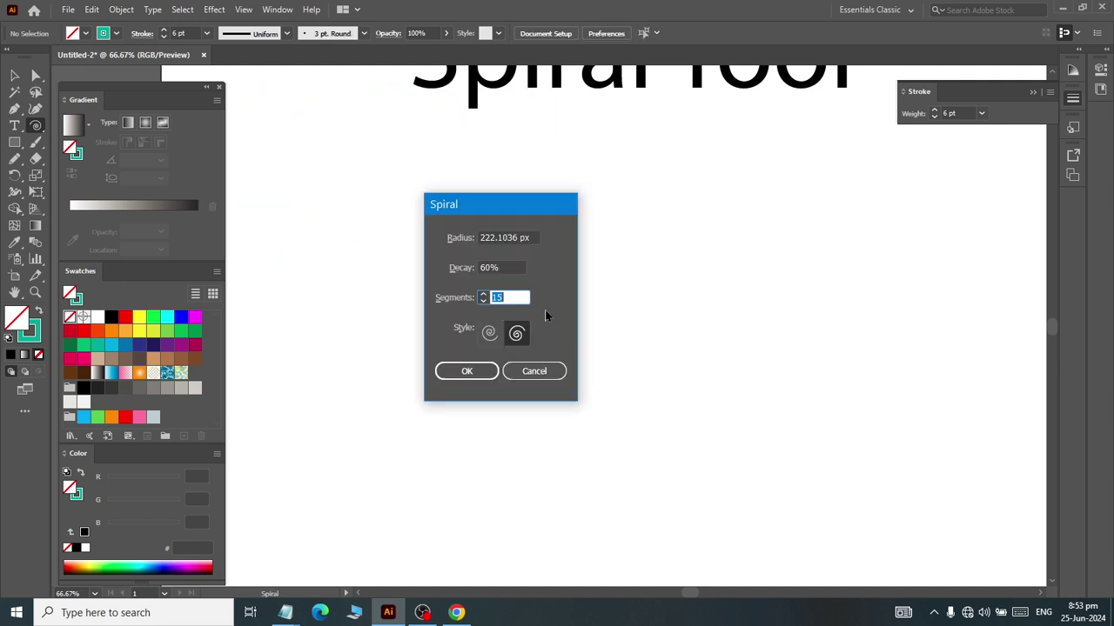
left_click(509, 267)
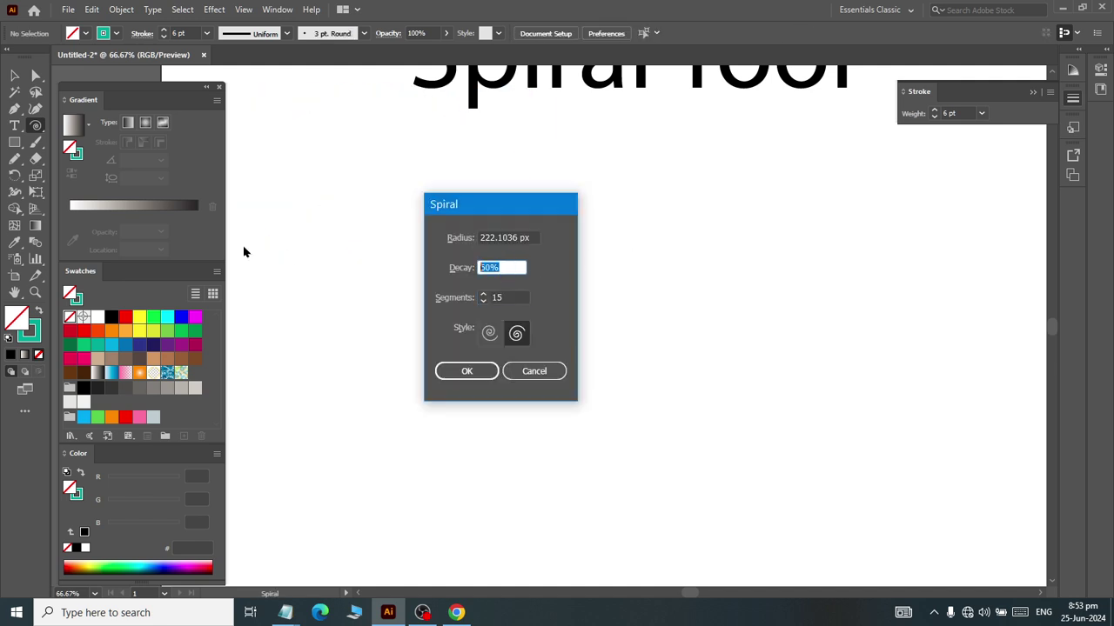
type("80")
key("Return")
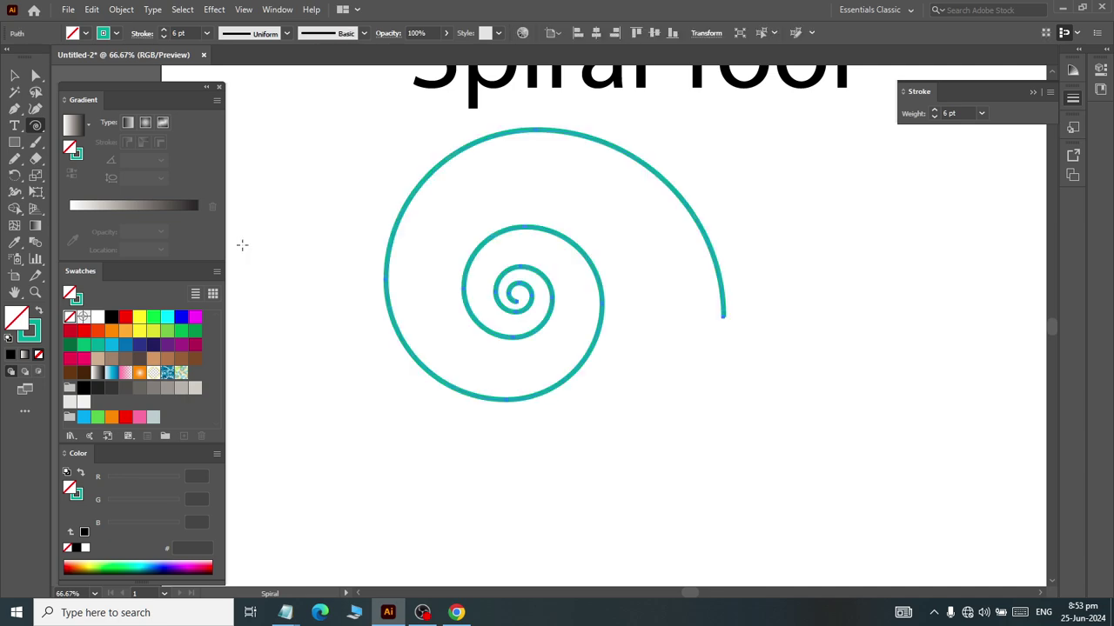
Step: Replace the 80% decay spiral with a 10-segment spiral left of centre
key("Delete")
left_click(242, 246)
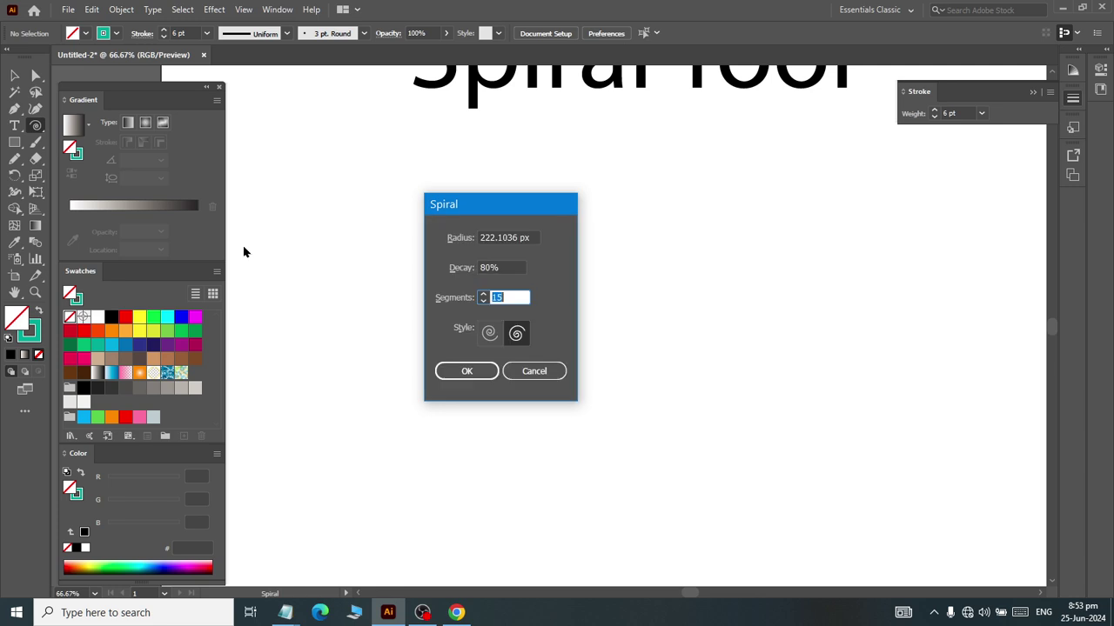
type("10")
key("Return")
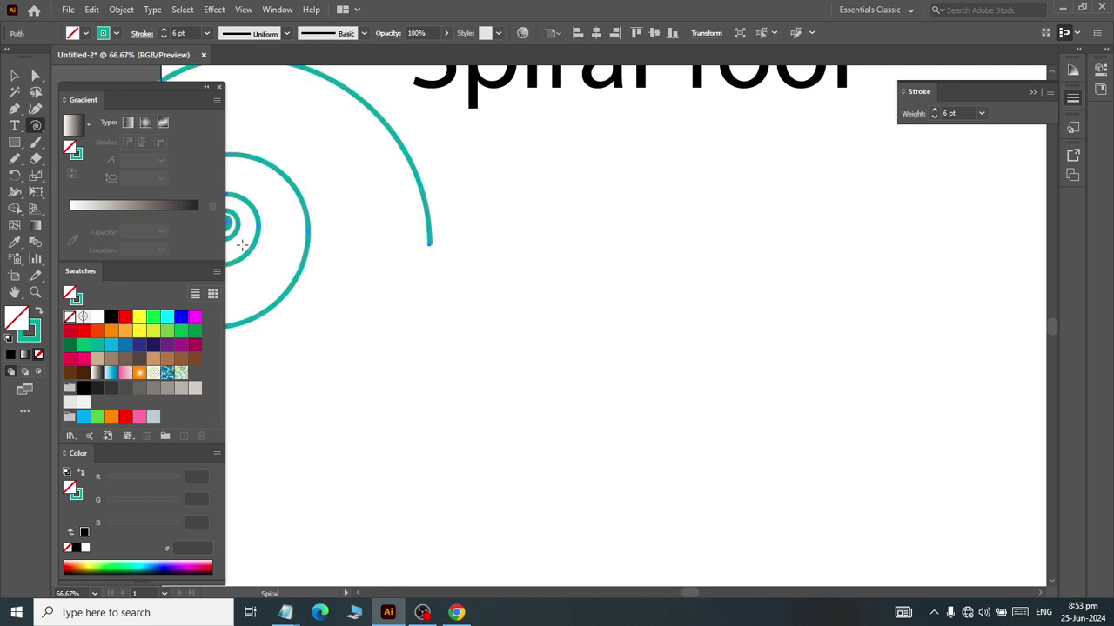
Step: Move the spiral to the canvas centre, then delete it
left_click(14, 75)
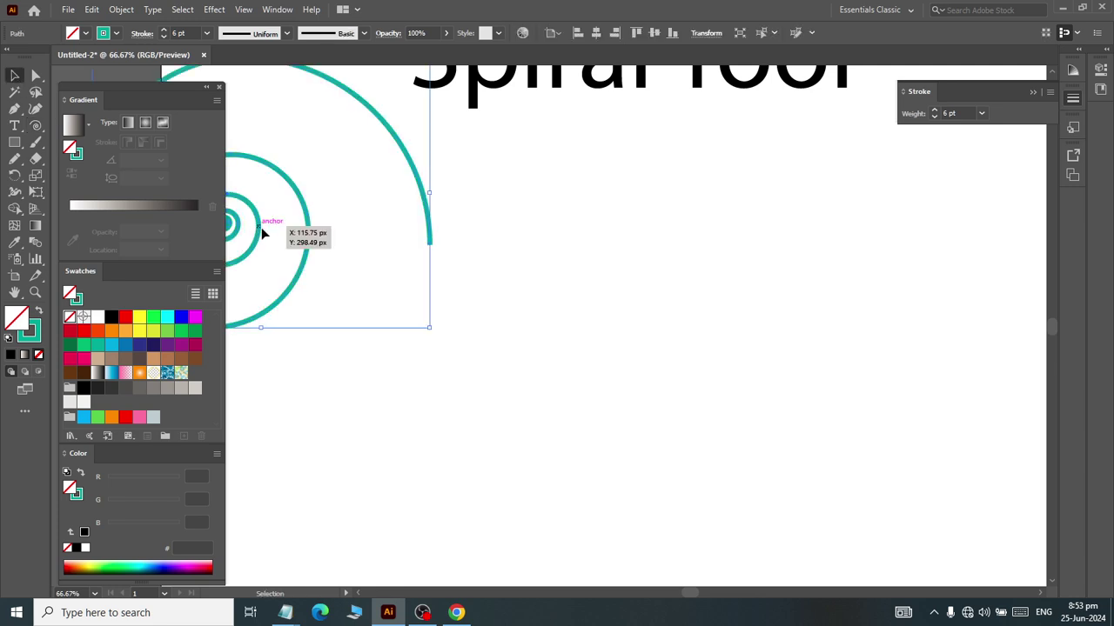
mouse_move(258, 235)
left_mouse_down()
mouse_move(571, 328)
mouse_move(544, 336)
left_mouse_up()
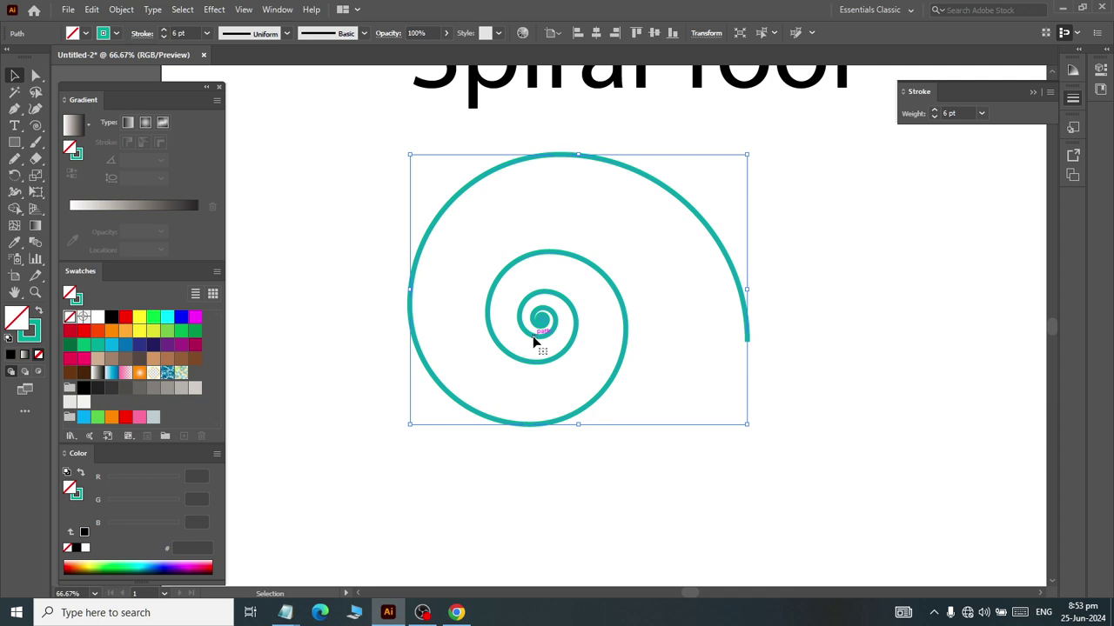
left_click(533, 342)
key("Delete")
Step: Draw a spiral with the current Spiral options, then delete it
left_click(35, 125)
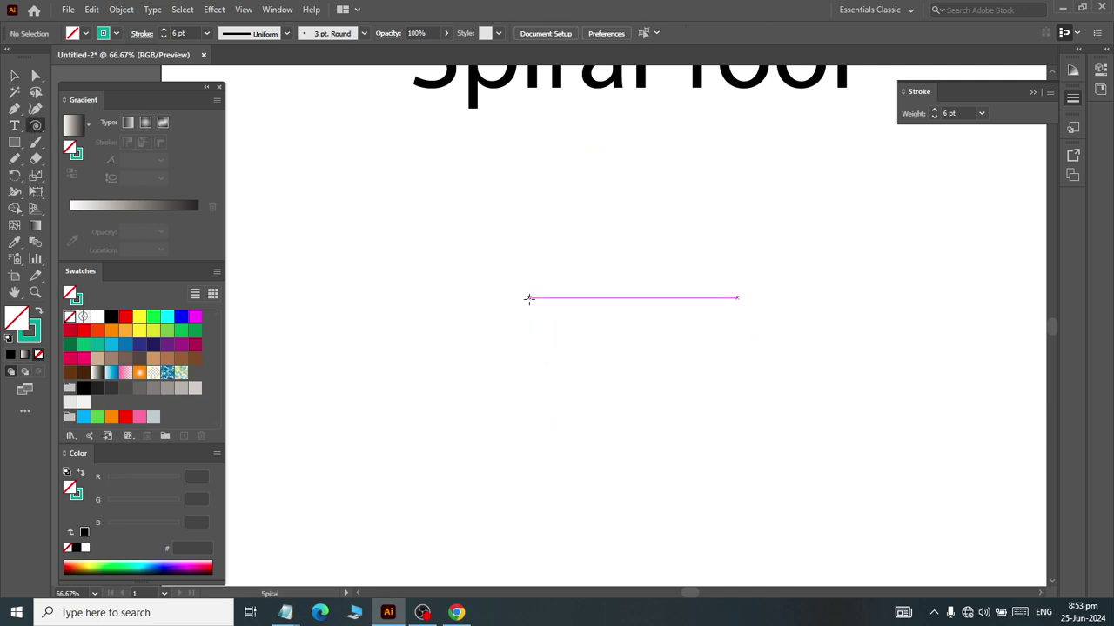
left_click(530, 300)
key("Return")
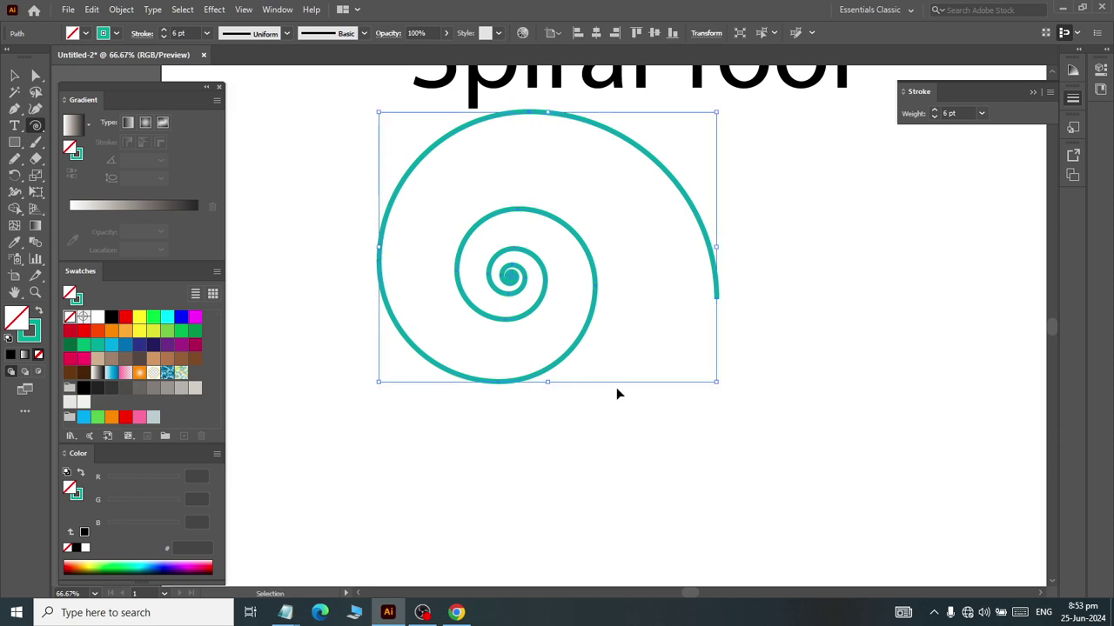
key("Delete")
Step: Test a spiral with a new segment count, delete it, and reopen Spiral options
left_click(535, 279)
type("20")
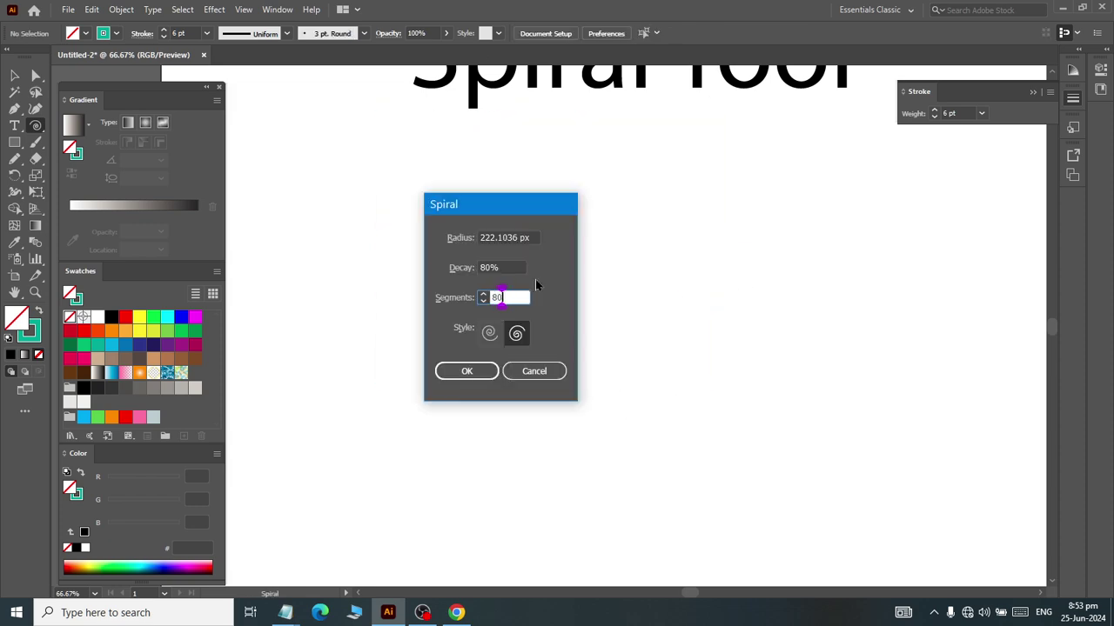
key("Return")
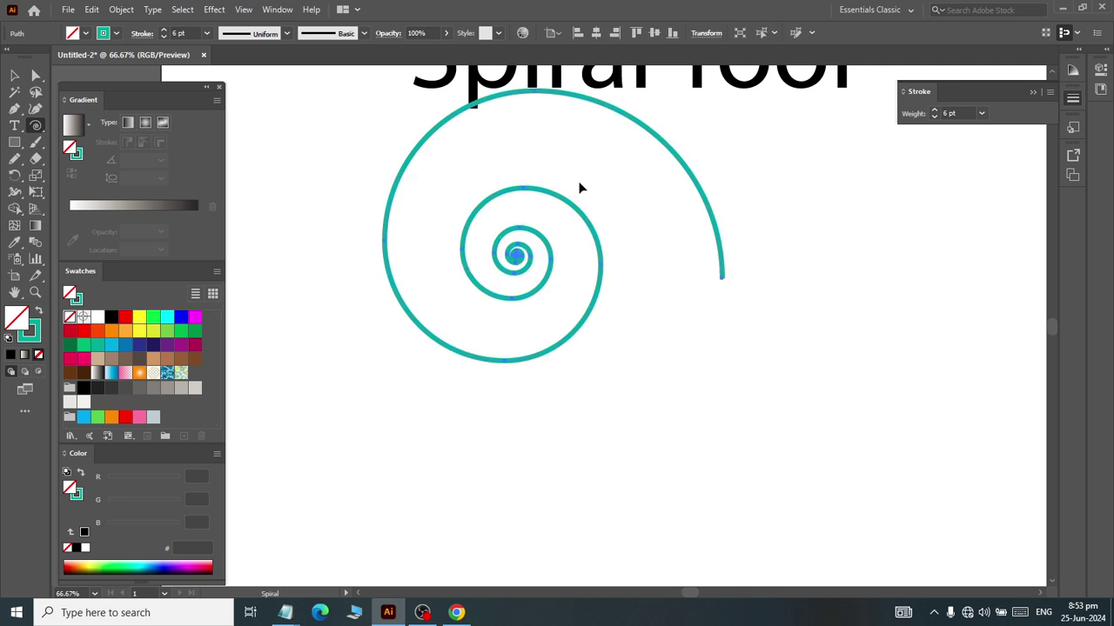
key("Delete")
left_click(546, 273)
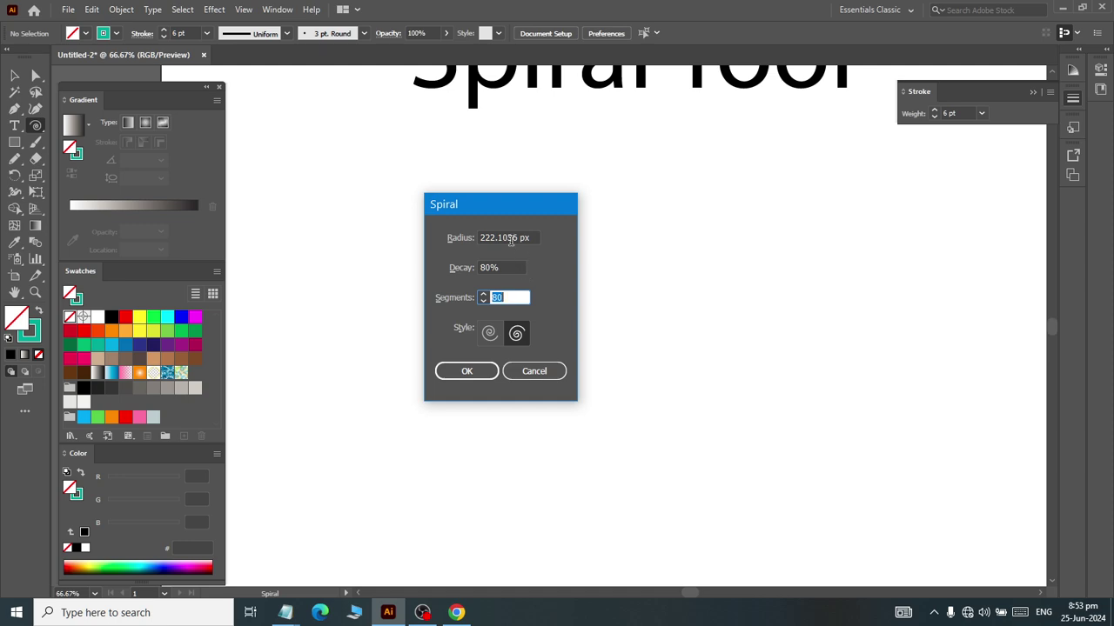
Step: Draw a test spiral with 300 px radius, then delete it
key("Tab")
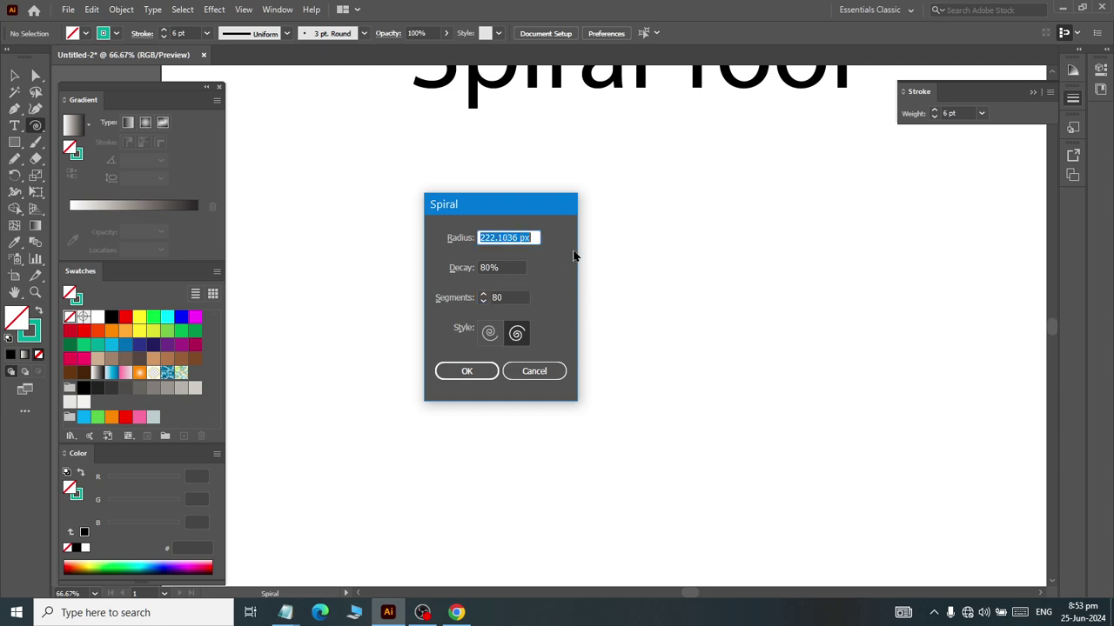
key("BackSpace")
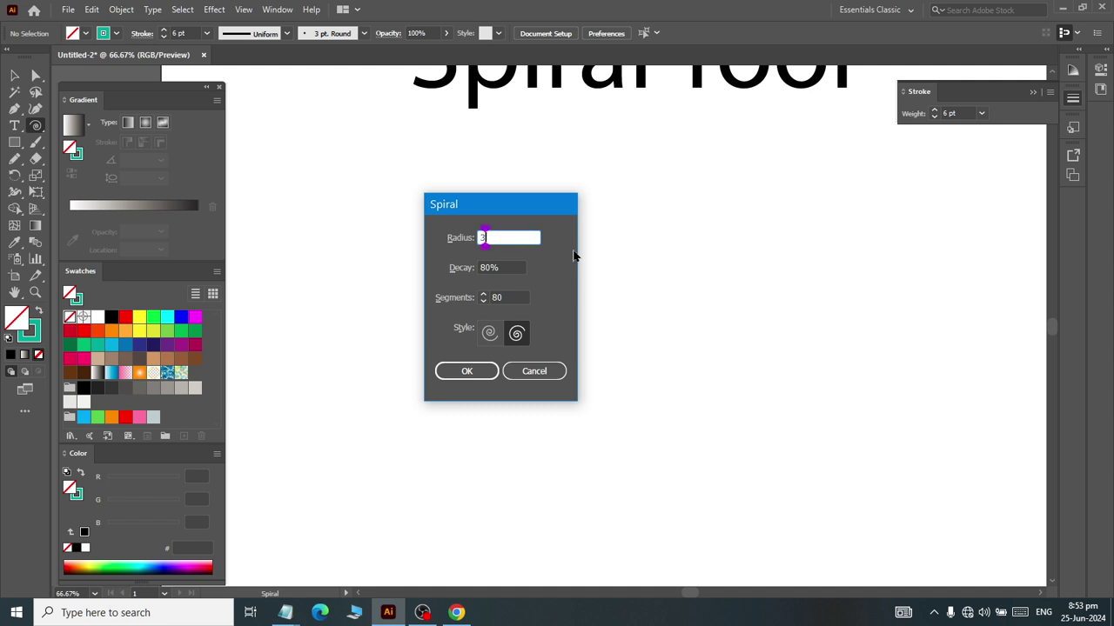
type("300")
left_click(481, 378)
scroll(513, 271, "up", 2)
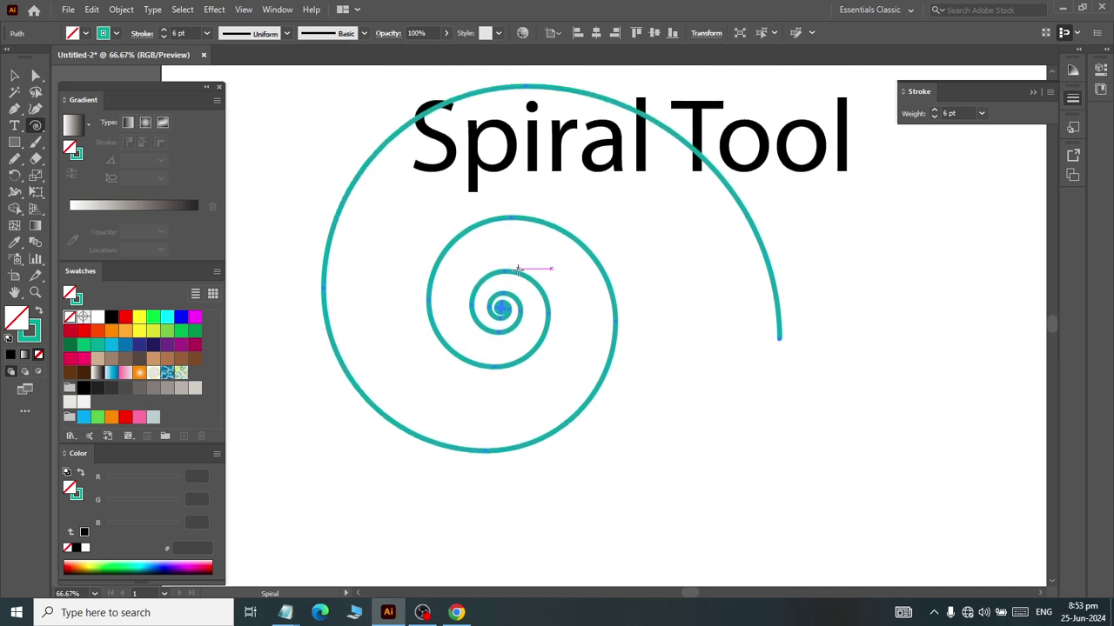
key("Delete")
Step: Draw a 500 px radius spiral and move it down and right
left_click(510, 354)
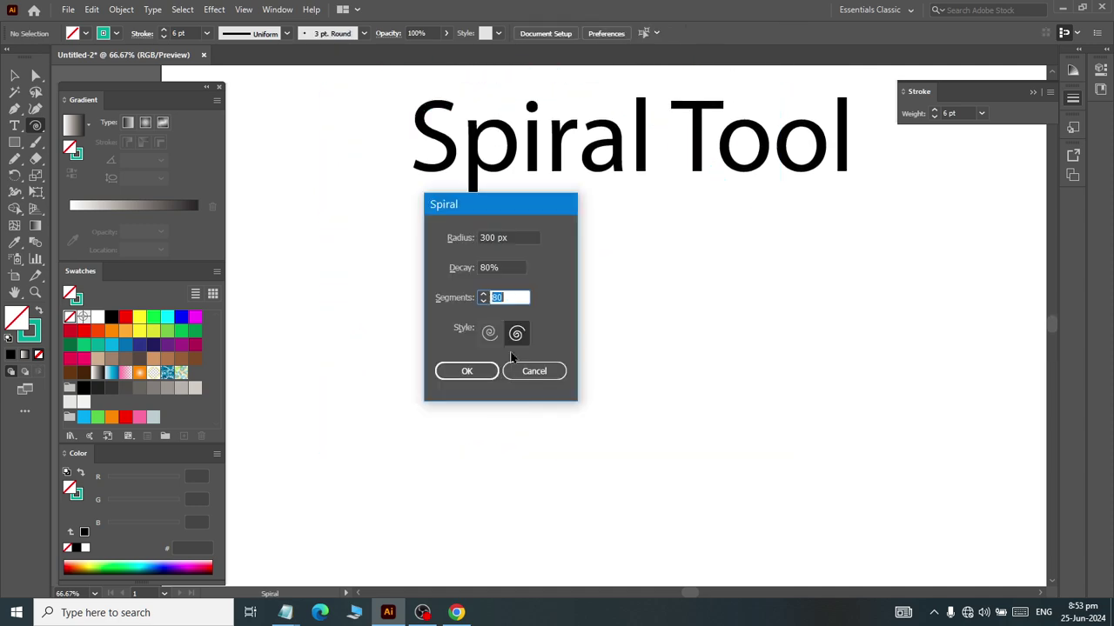
key("Tab")
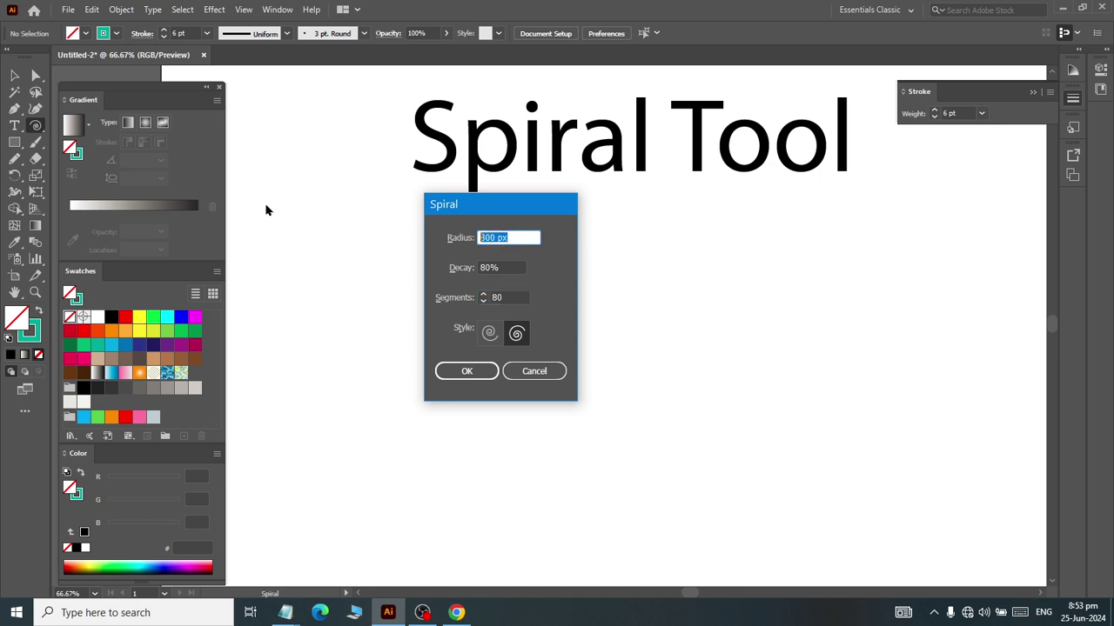
type("500")
left_click(467, 371)
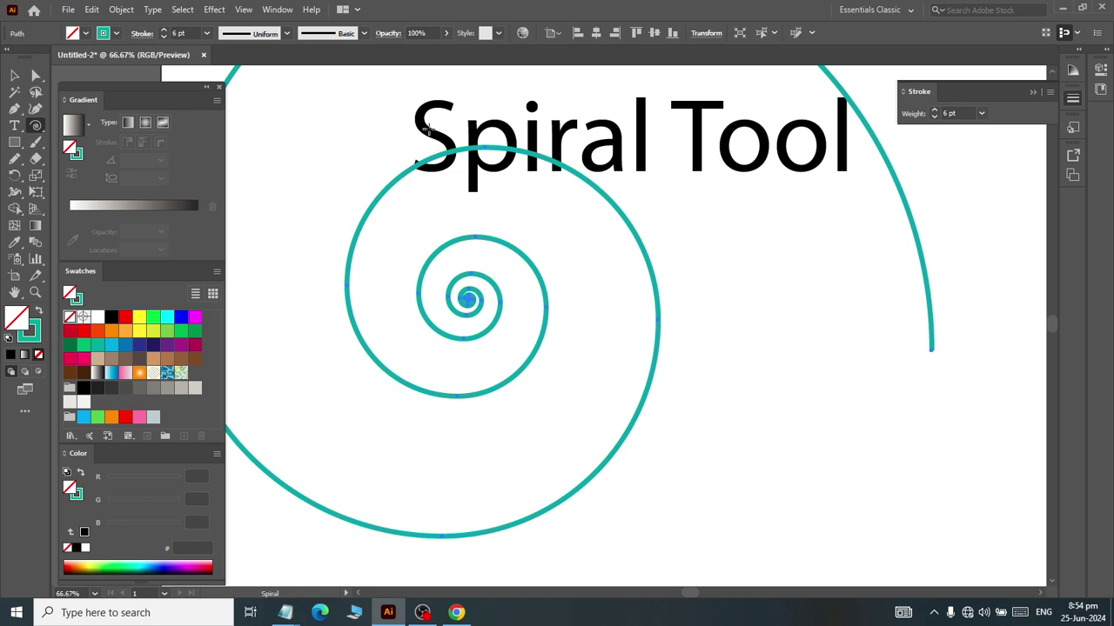
left_click(14, 76)
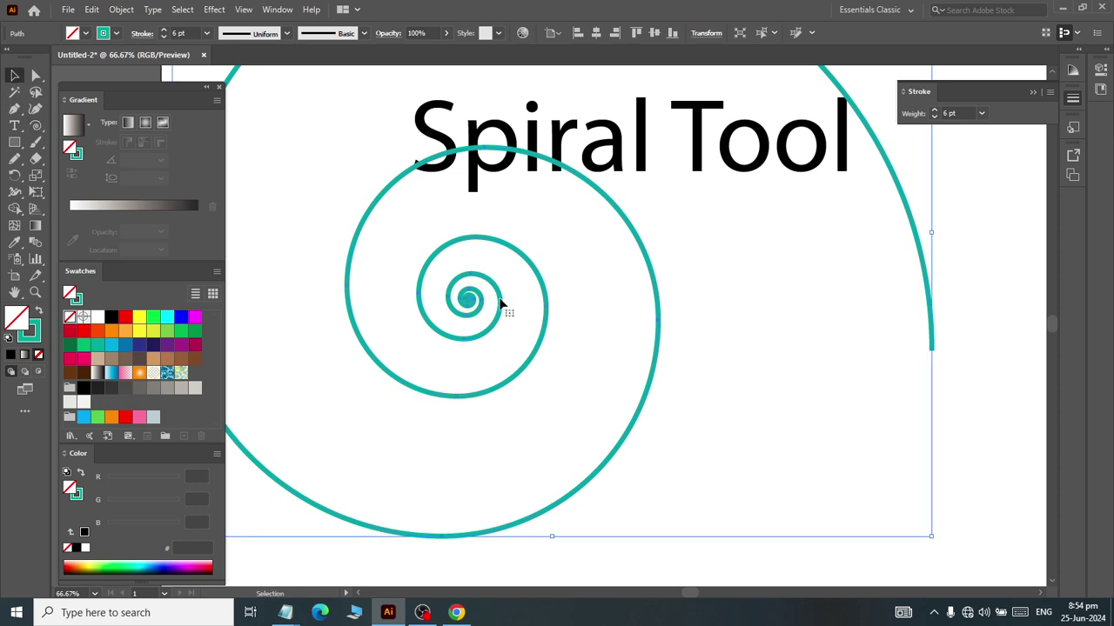
left_click_drag(470, 299, 550, 447)
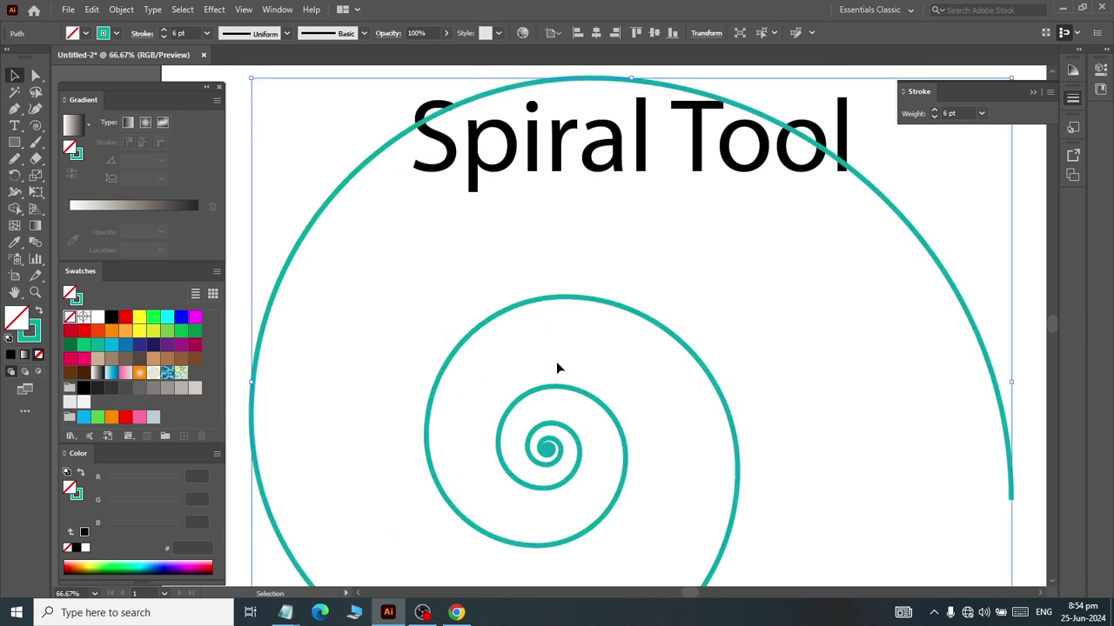
scroll(555, 361, "down", 3)
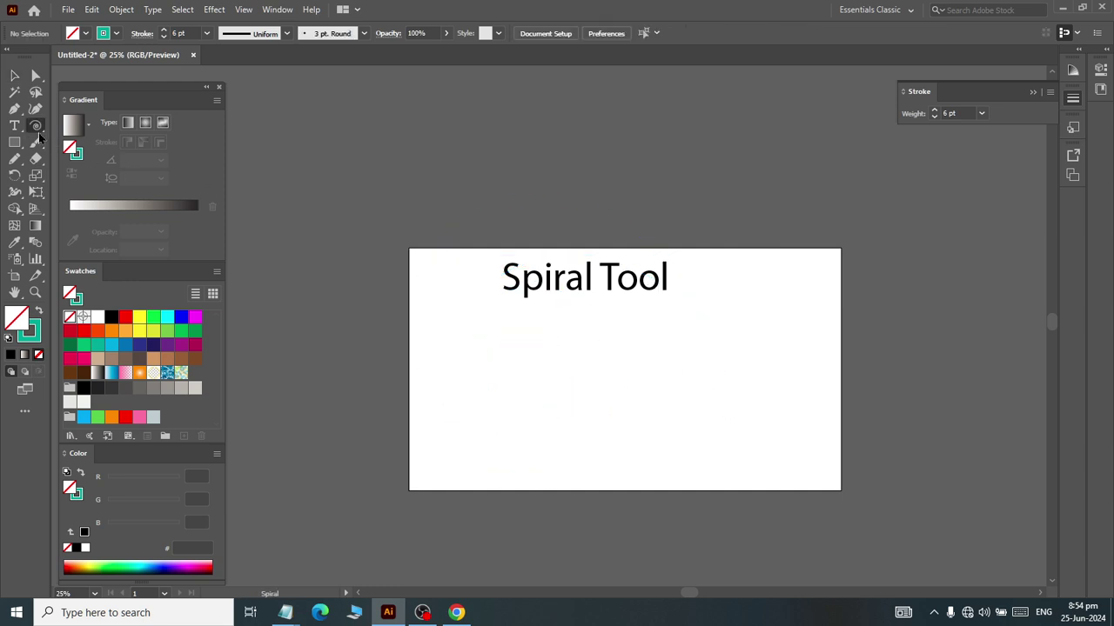
Step: Draw a small spiral just under the Spiral Tool heading, then deselect it
left_click_drag(38, 132, 95, 157)
mouse_move(590, 392)
left_mouse_down()
mouse_move(558, 252)
mouse_move(478, 534)
mouse_move(427, 174)
mouse_move(652, 166)
mouse_move(545, 235)
mouse_move(560, 442)
mouse_move(577, 455)
mouse_move(559, 466)
mouse_move(554, 432)
left_mouse_up()
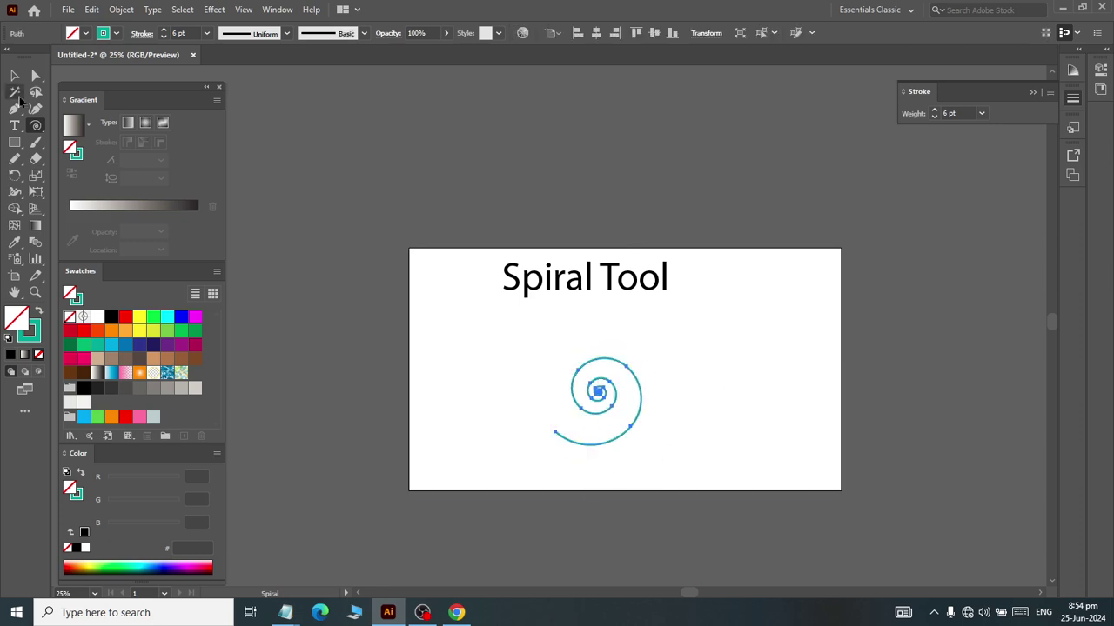
left_click(13, 76)
left_click(537, 422)
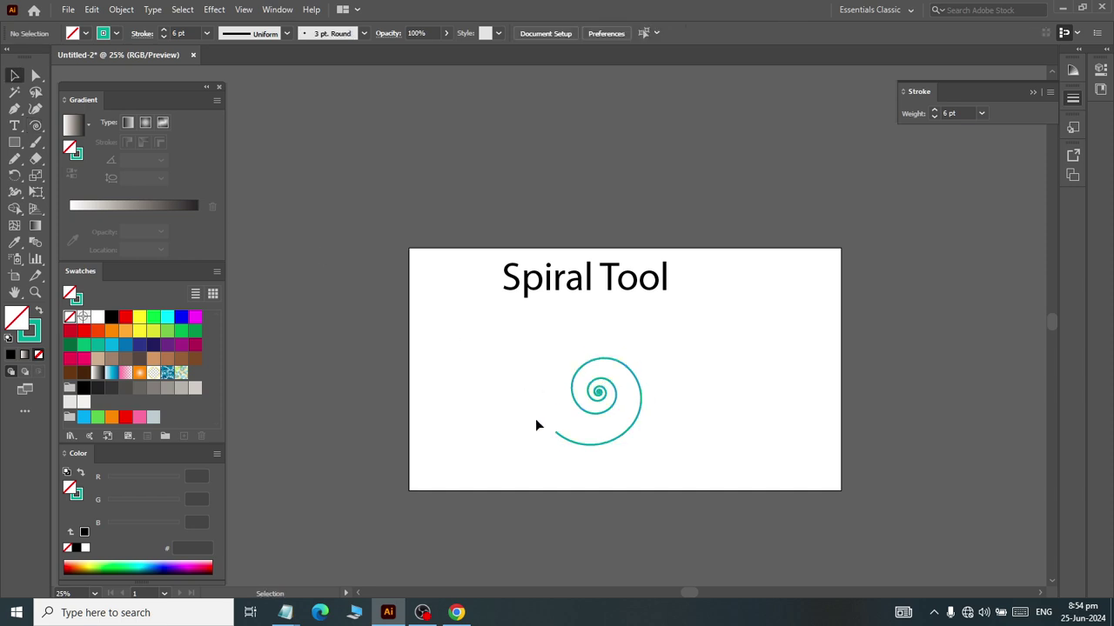